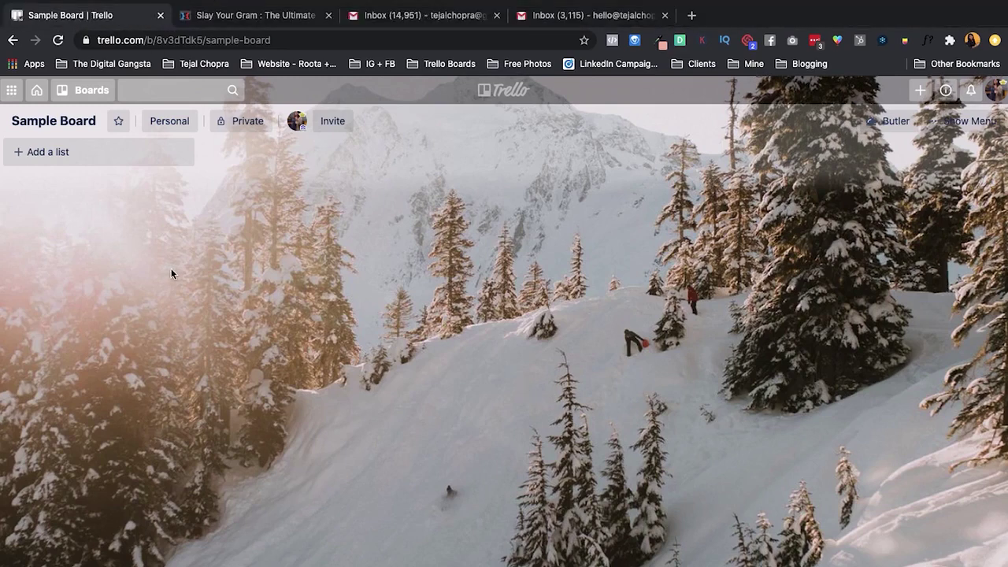
Review the Sample Board's invitation and visibility options without changing them
left_click(82, 122)
left_click(86, 276)
left_click(328, 131)
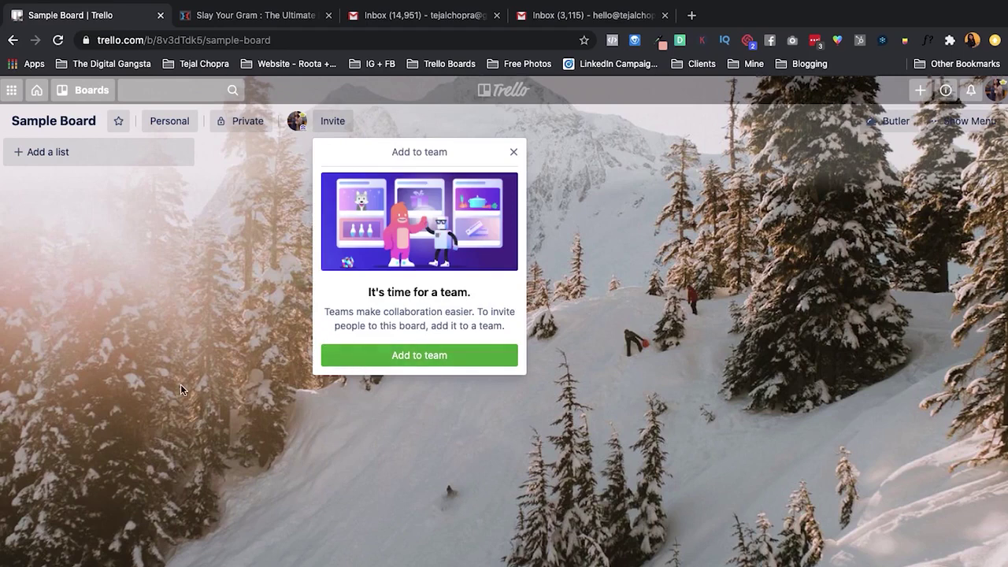
left_click(82, 349)
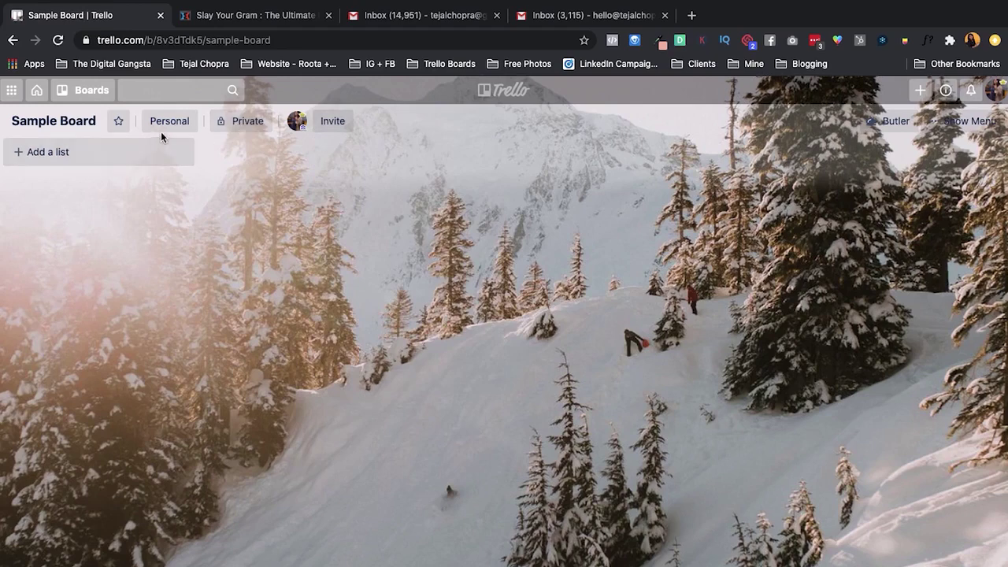
left_click(250, 126)
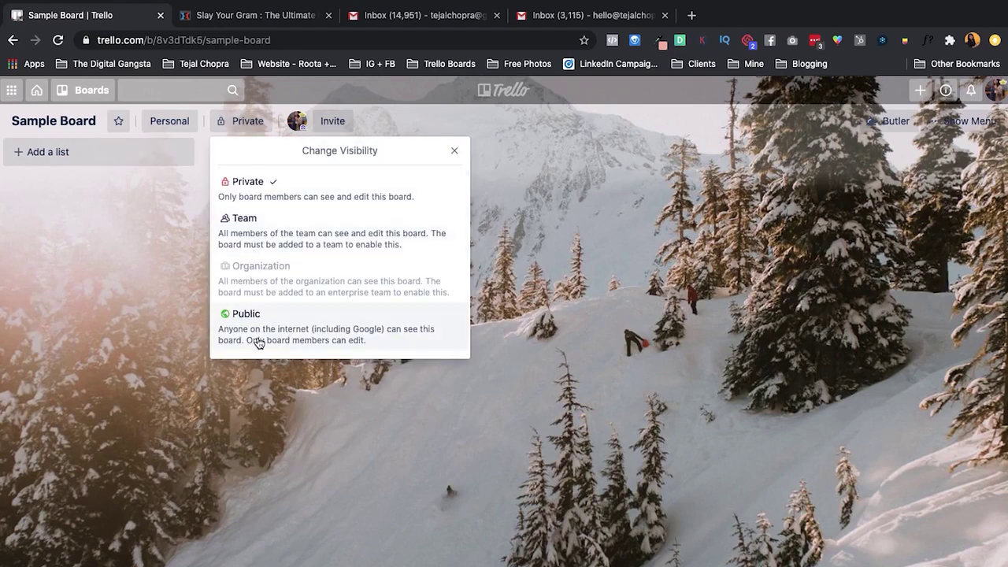
left_click(158, 385)
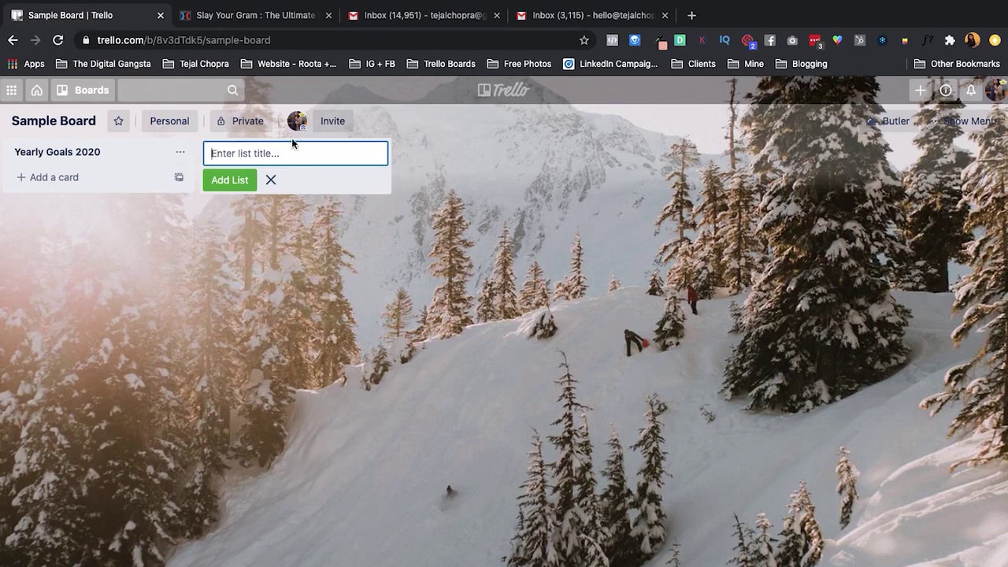
Add three lists named Quarterly Goals, Monthly Goals and Weekly Goals after the Yearly Goals 2020 list
type("Quarterly Goals")
key("Return")
type("Monthly Goals")
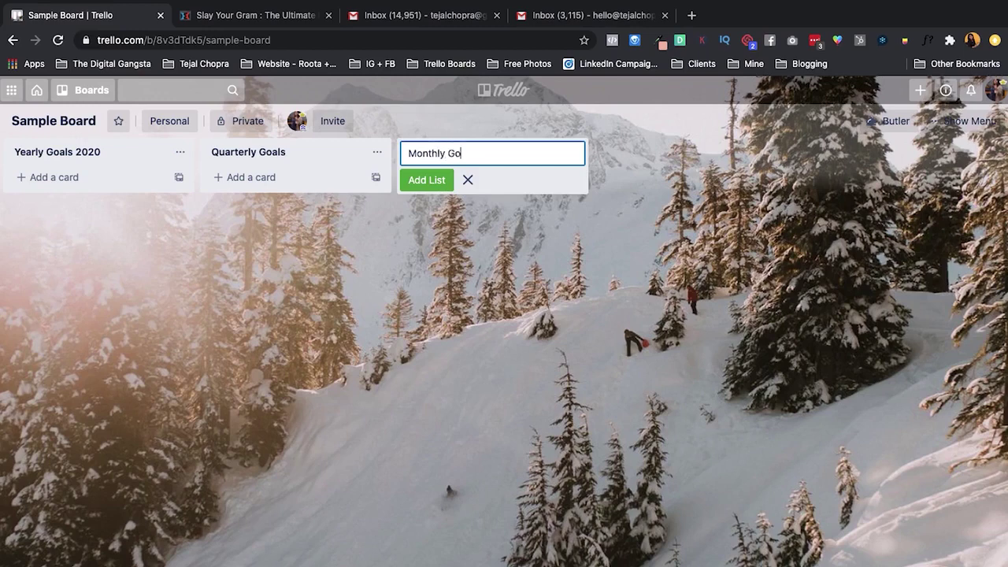
key("Return")
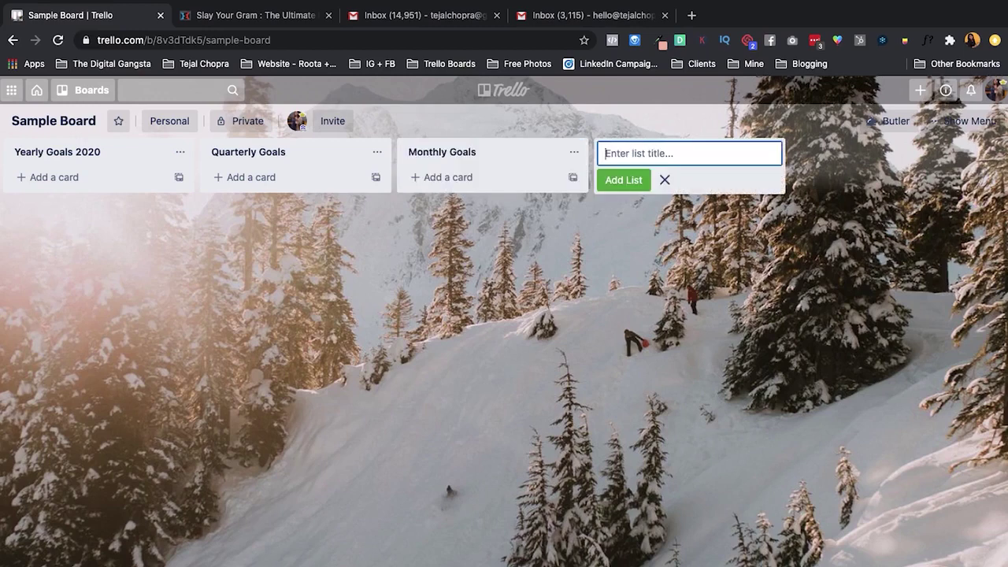
type("Weekly Goals")
key("Return")
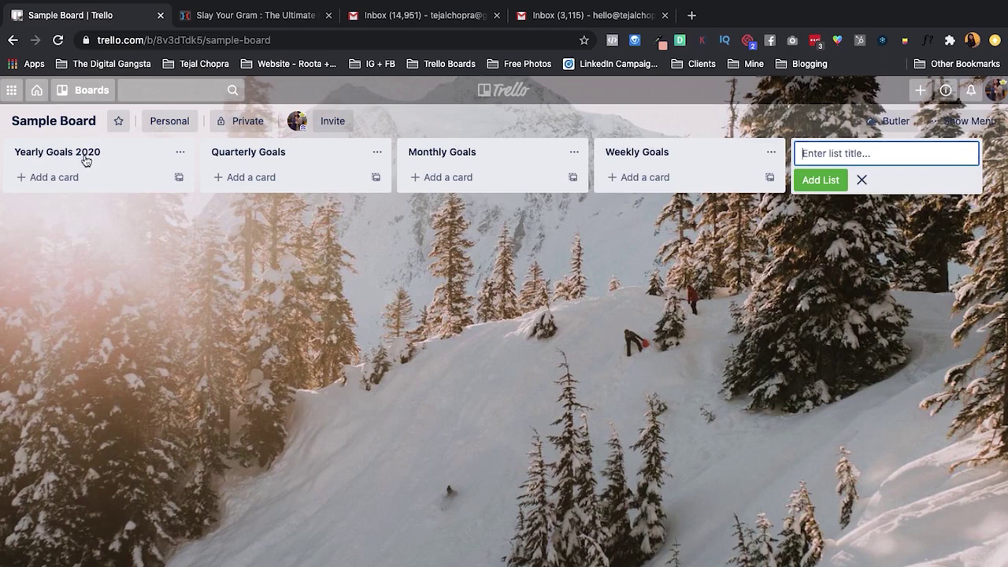
mouse_move(118, 162)
left_mouse_down()
mouse_move(83, 213)
mouse_move(119, 157)
left_mouse_up()
mouse_move(241, 153)
left_mouse_down()
mouse_move(171, 275)
mouse_move(248, 165)
left_mouse_up()
left_click_drag(445, 154, 495, 160)
right_click(682, 143)
left_click(634, 270)
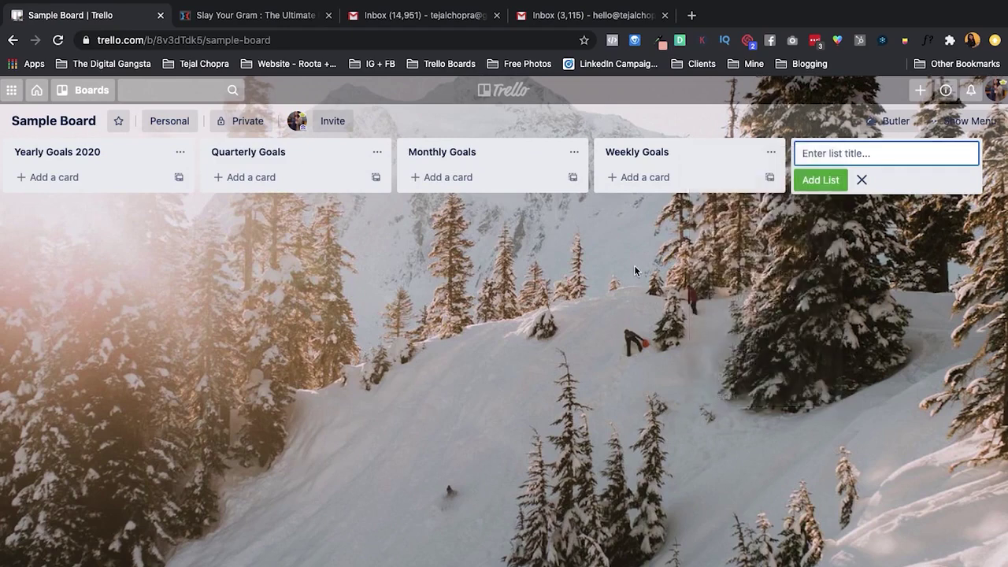
Add a card titled "Revenue: 1cr+" to the Yearly Goals 2020 list
left_click(103, 180)
type("Re")
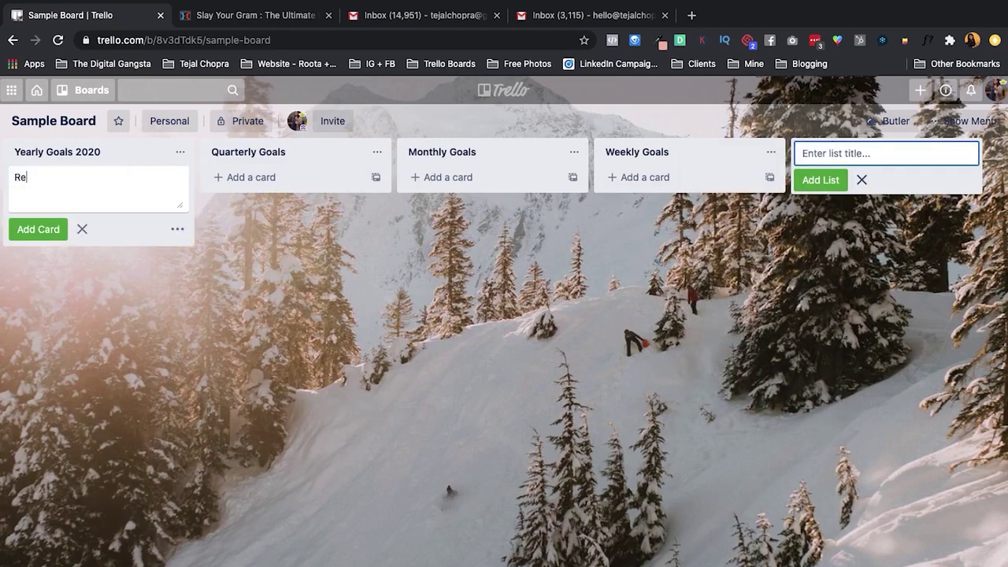
type("venue: 1cr+")
key("Return")
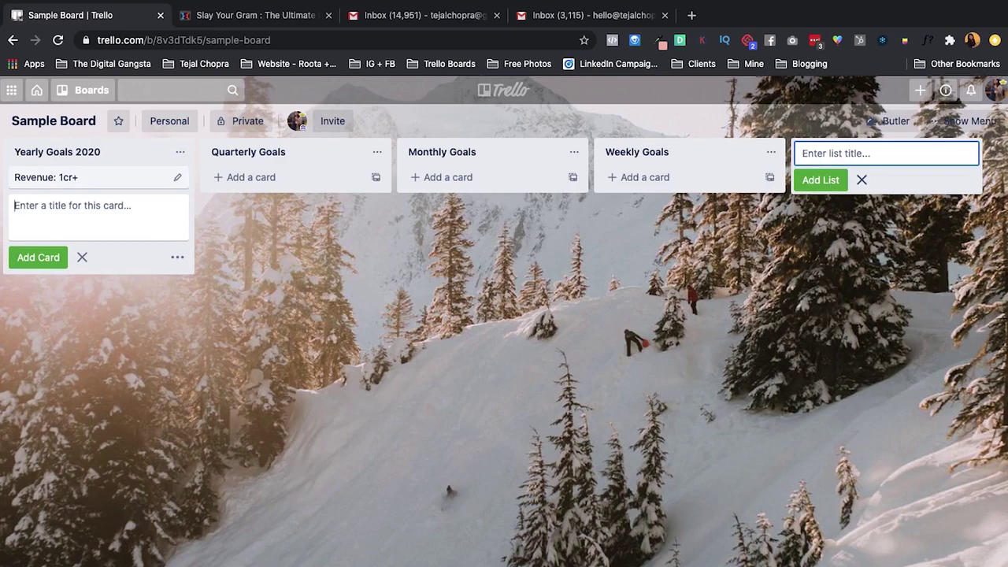
Add a card titled "Health: Clean Eating 5x a week" below the revenue card in Yearly Goals 2020
type("He")
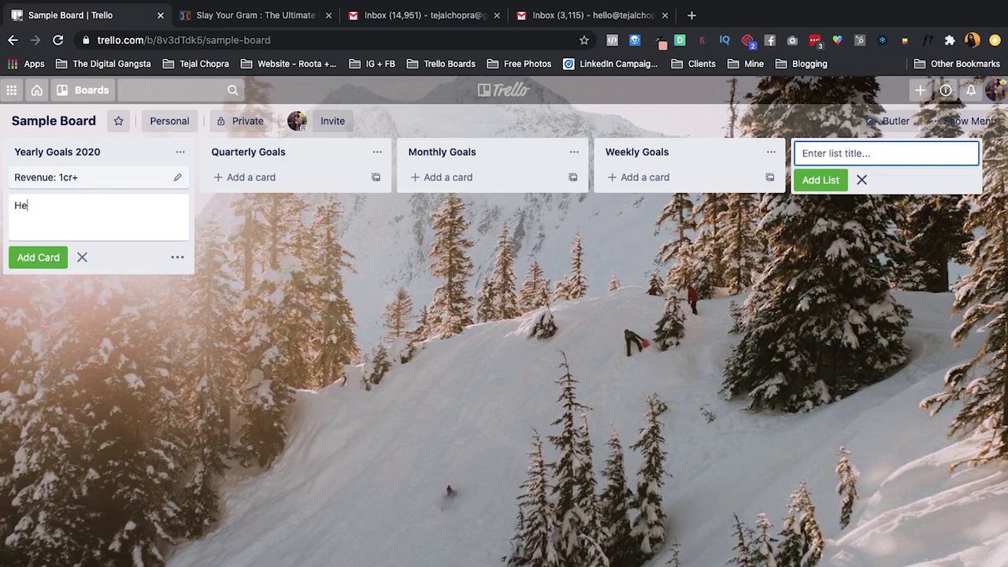
type("alth: ")
type("Perfect V")
type("ision")
key("BackSpace")
key("BackSpace")
key("BackSpace")
key("BackSpace")
key("BackSpace")
key("BackSpace")
key("BackSpace")
key("BackSpace")
key("BackSpace")
key("BackSpace")
key("BackSpace")
key("BackSpace")
key("BackSpace")
type("Clean Eato")
key("BackSpace")
type("ing 5x")
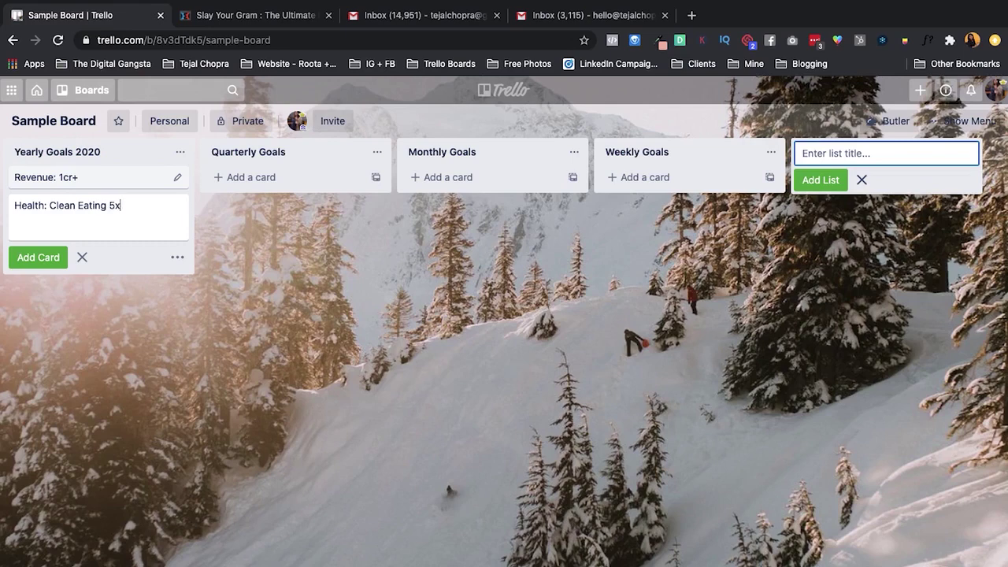
type(" a week")
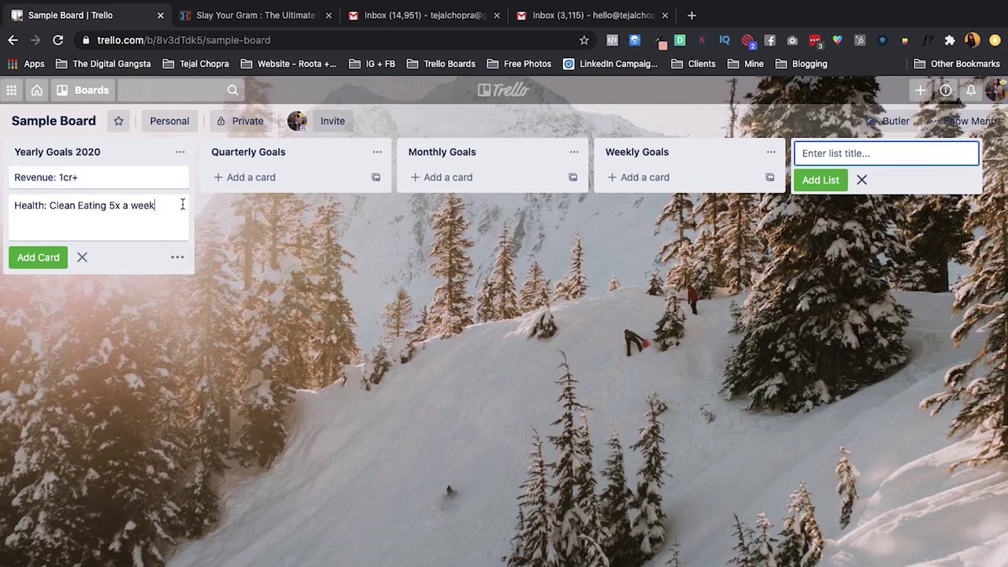
left_click(38, 258)
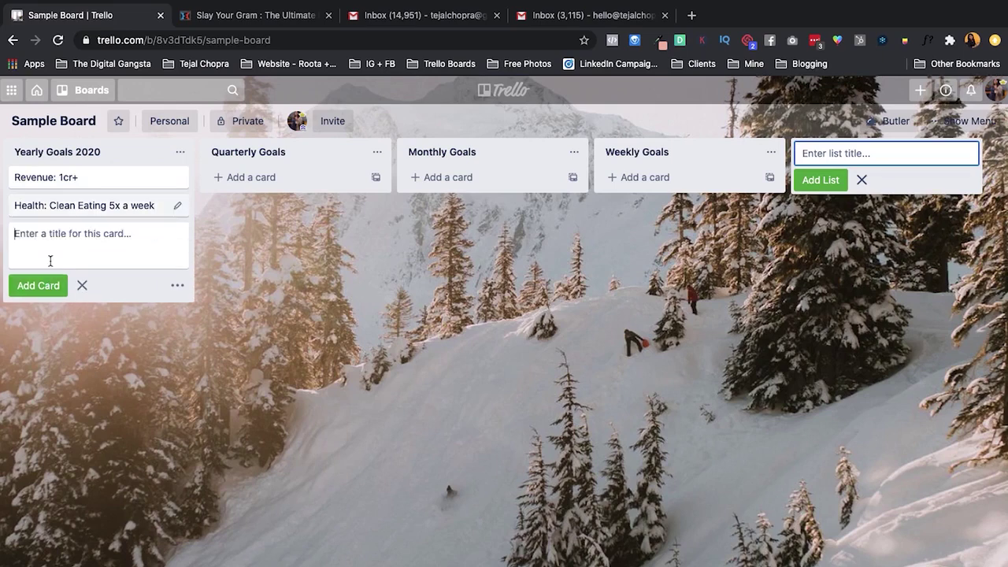
Add a card titled "Increasing stamina - Running Plan" to the Yearly Goals 2020 list
type("Weight")
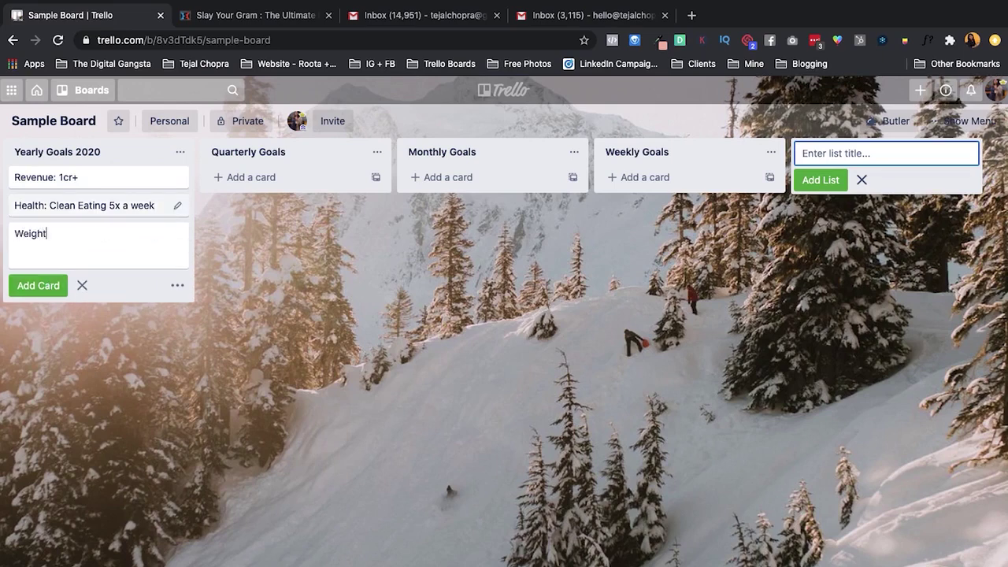
key("BackSpace")
key("BackSpace")
key("BackSpace")
key("BackSpace")
key("BackSpace")
key("BackSpace")
key("BackSpace")
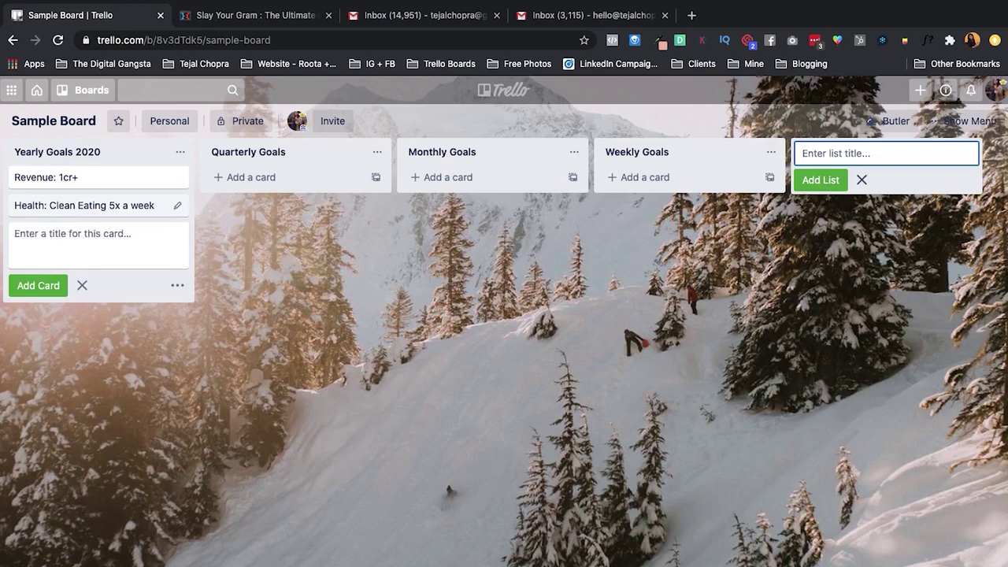
type("Increas")
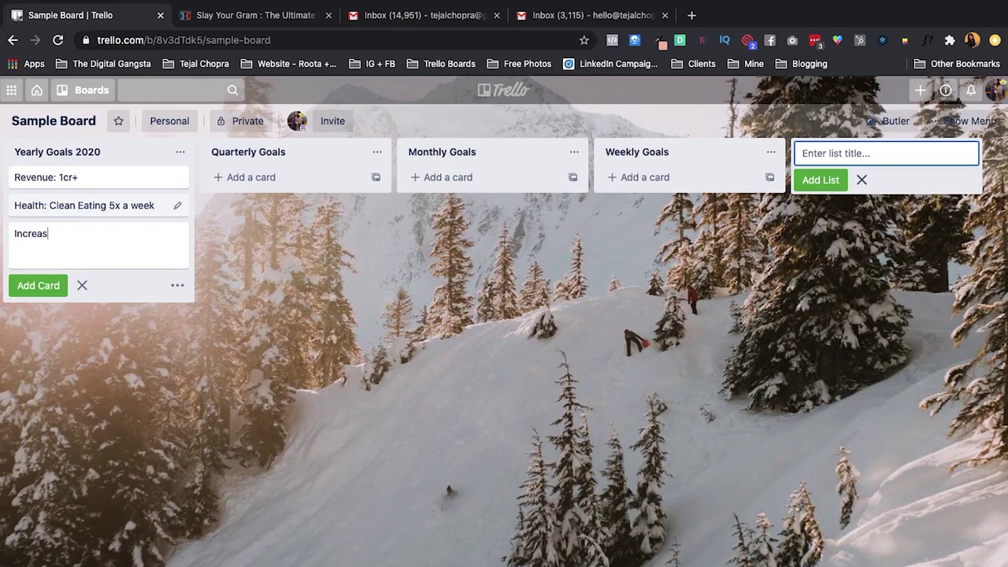
type("ing stamina - Running Plan")
key("Return")
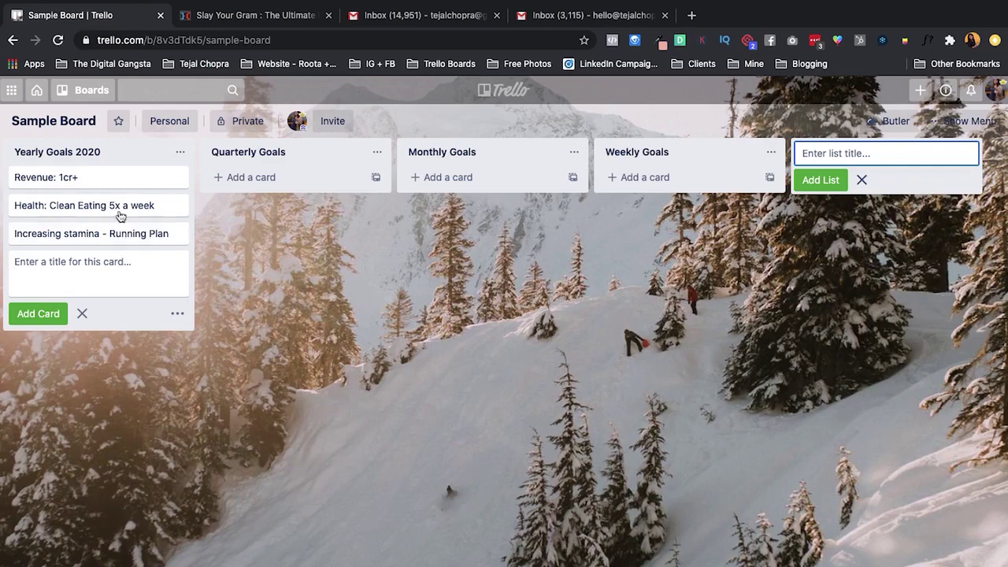
Archive the health and stamina cards in the Yearly Goals 2020 list
type("S")
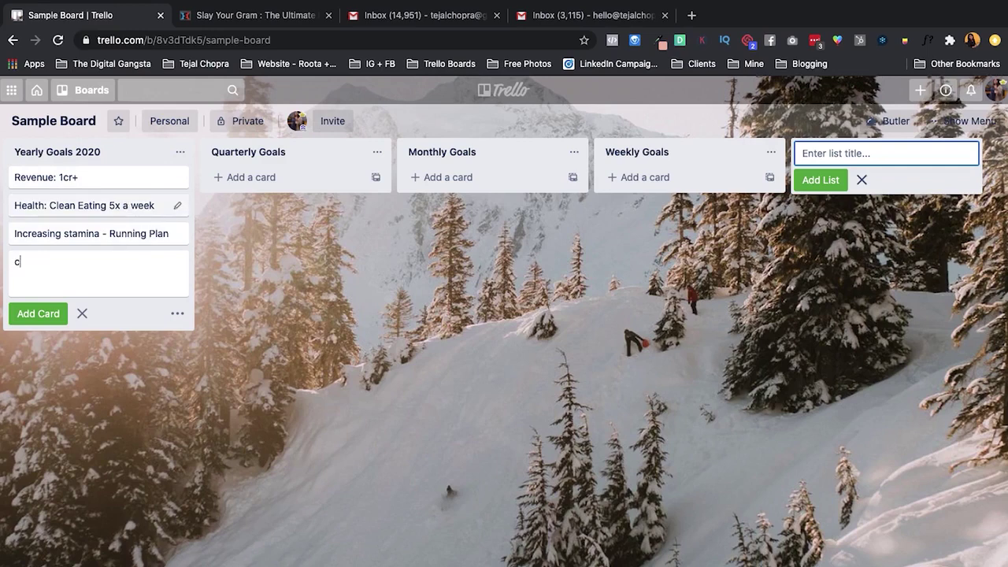
key("BackSpace")
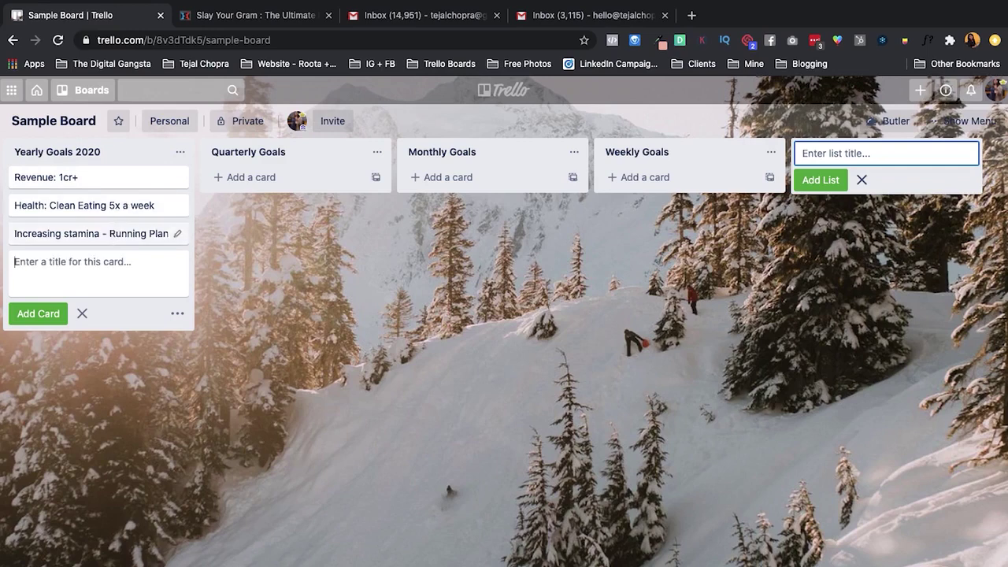
left_click(310, 241)
key("c")
key("c")
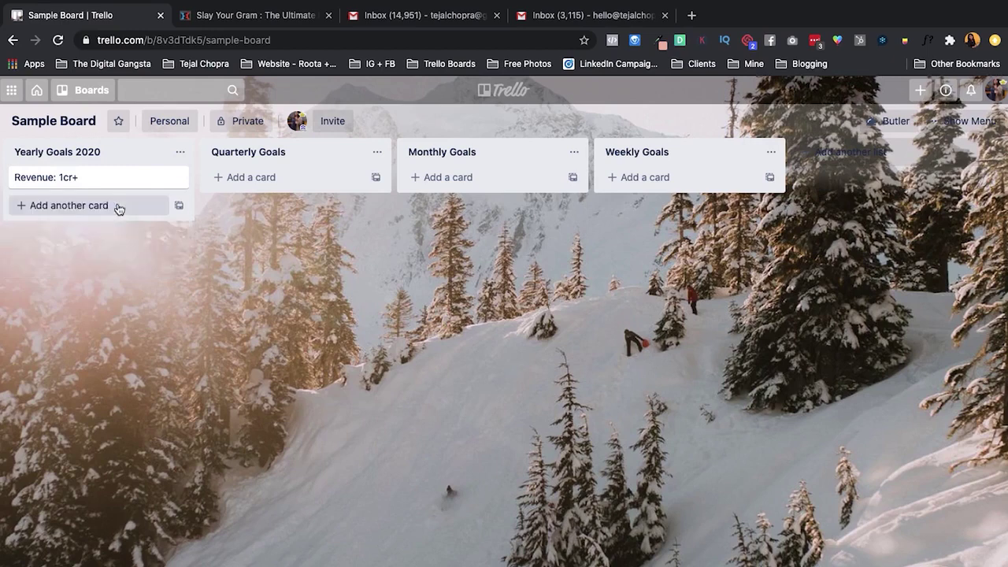
left_click(96, 207)
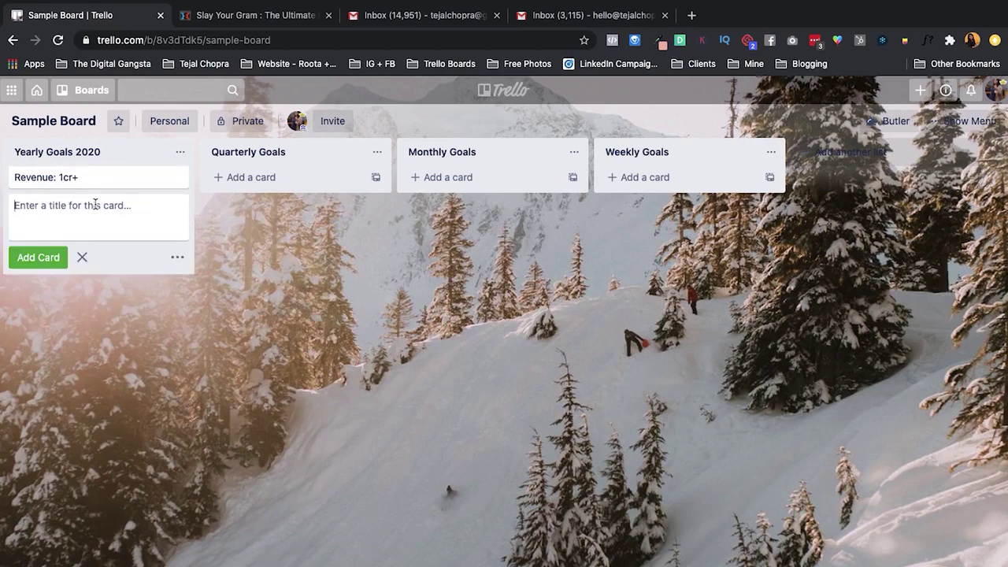
left_click(316, 269)
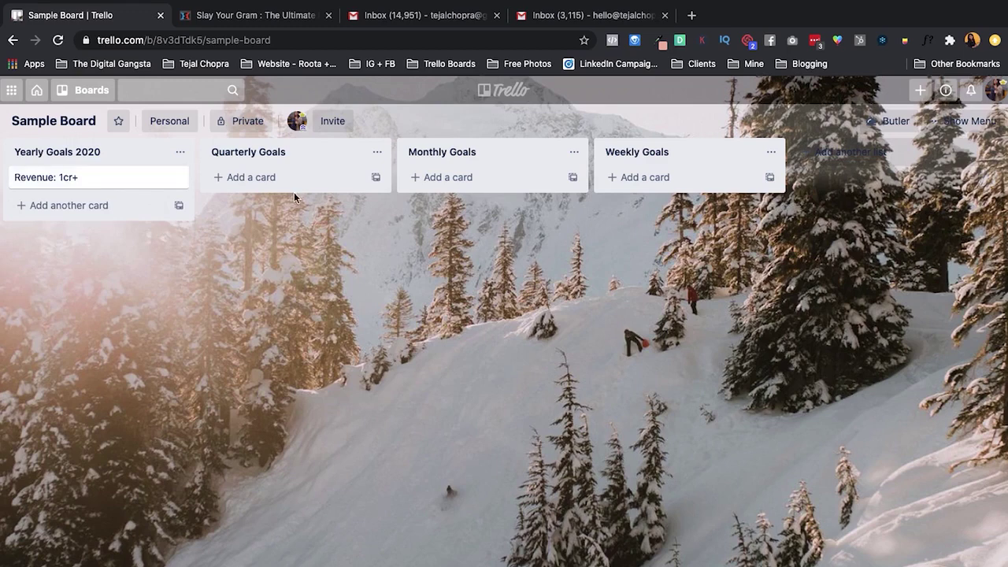
Add cards titled "Q1 15L", "Q2 20L", "Q3 25L" and "Q4" to the Quarterly Goals list
left_click(276, 178)
type("Q1 15L")
key("Return")
type("Q2 20L")
key("Return")
type("Q3 25L")
key("Return")
type("Q4")
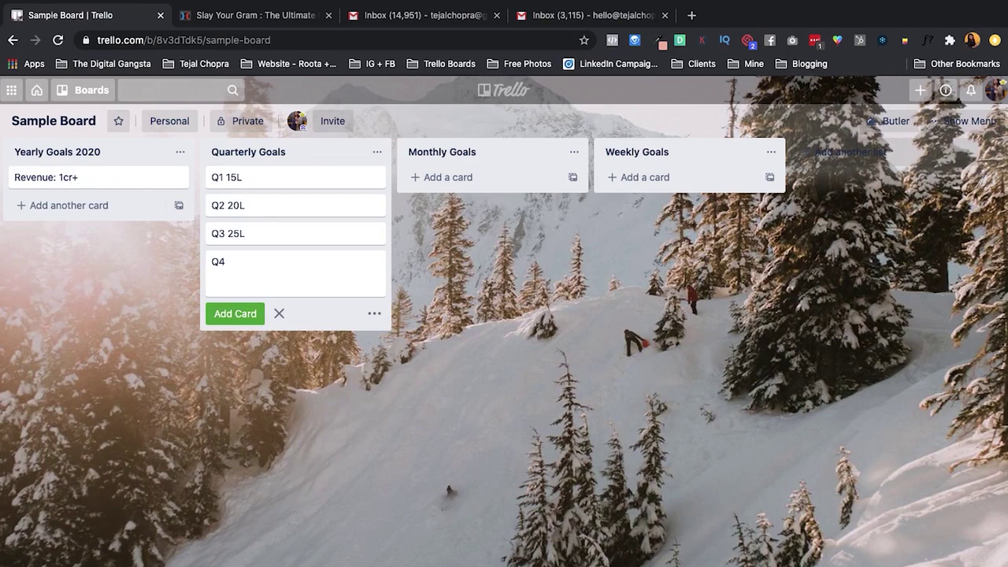
Rename the first-quarter card in Quarterly Goals as "Q1 20L"
left_click(260, 181)
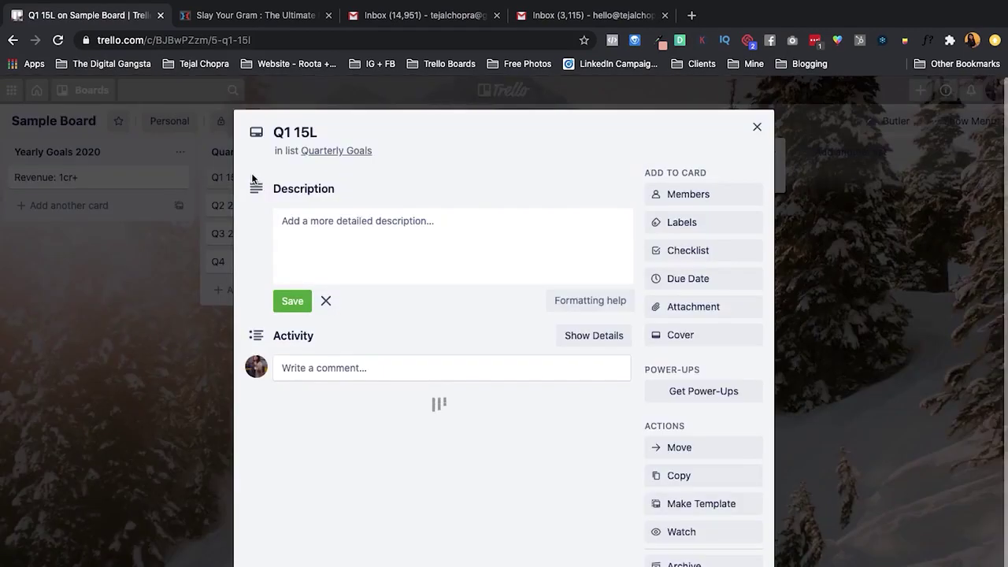
left_click(312, 131)
key("BackSpace")
key("BackSpace")
type("20")
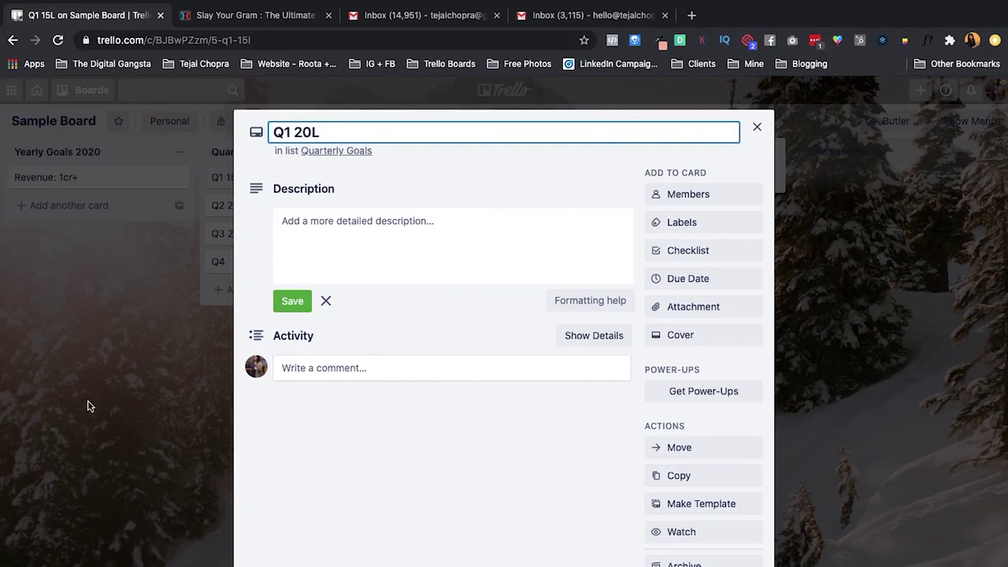
key("Return")
left_click(160, 265)
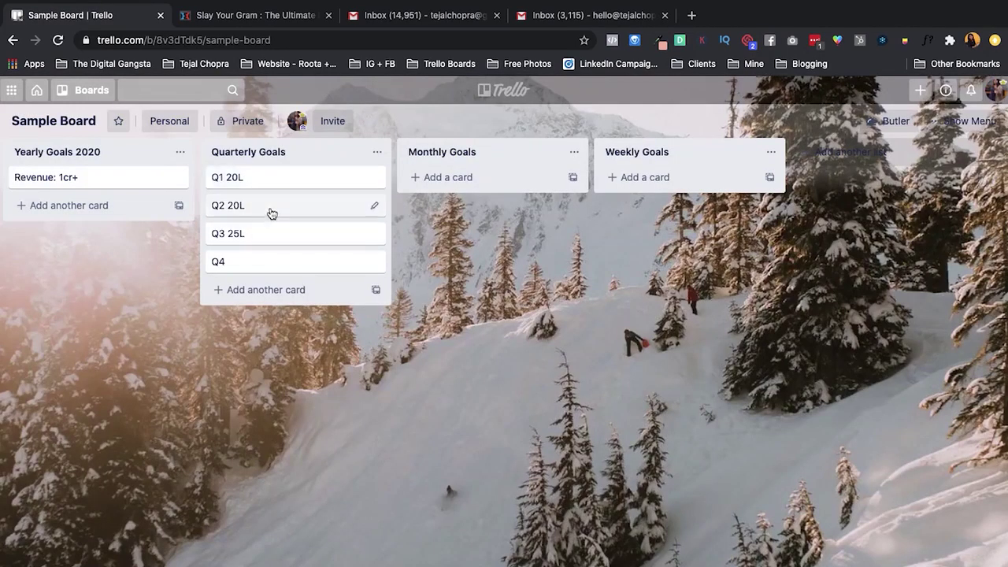
Rename the fourth-quarter card in Quarterly Goals as "Q4 35L"
left_click(253, 268)
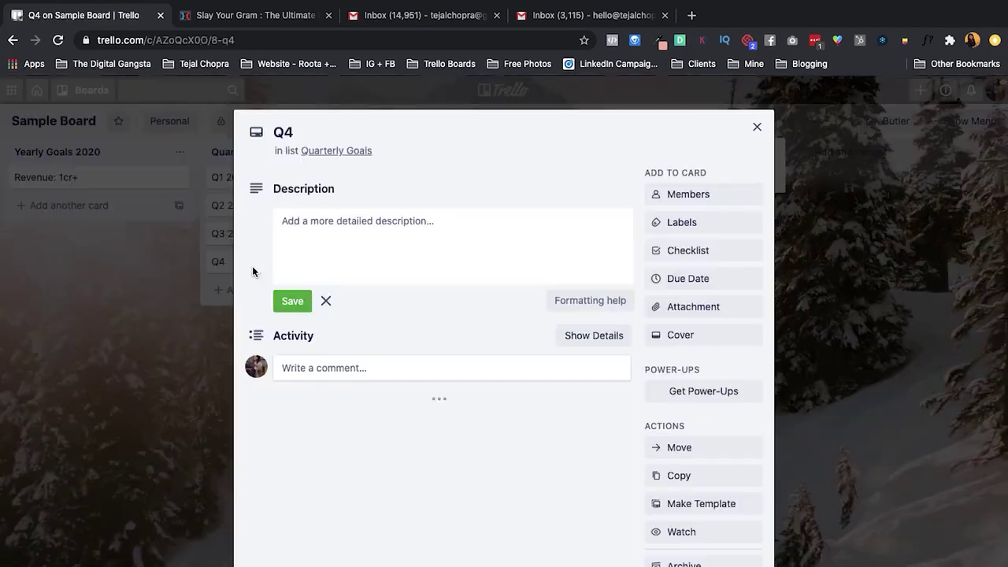
left_click(318, 127)
type("35L")
key("Return")
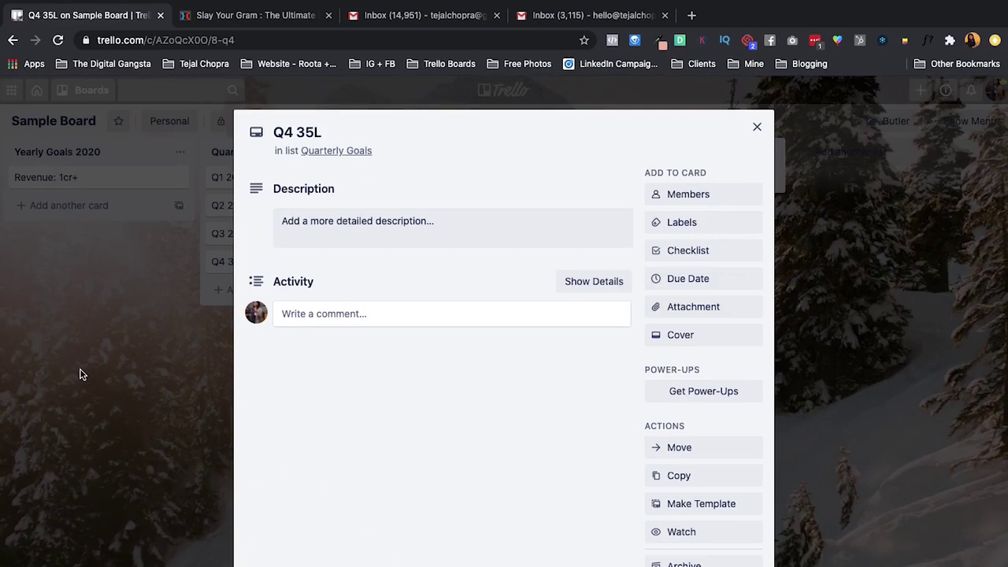
left_click(79, 374)
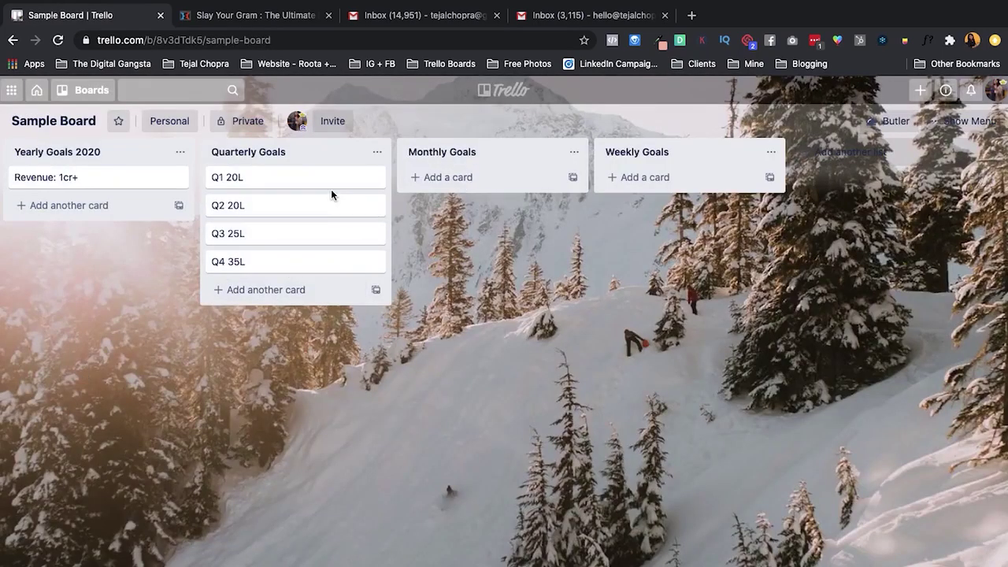
left_click_drag(333, 176, 325, 236)
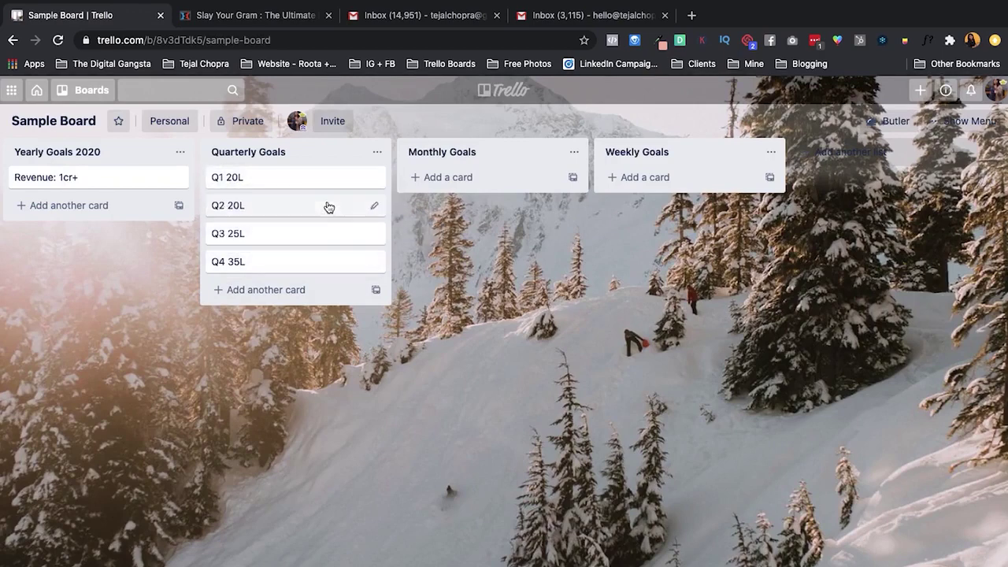
mouse_move(305, 156)
left_mouse_down()
mouse_move(246, 256)
mouse_move(286, 171)
mouse_move(306, 153)
left_mouse_up()
right_click(293, 180)
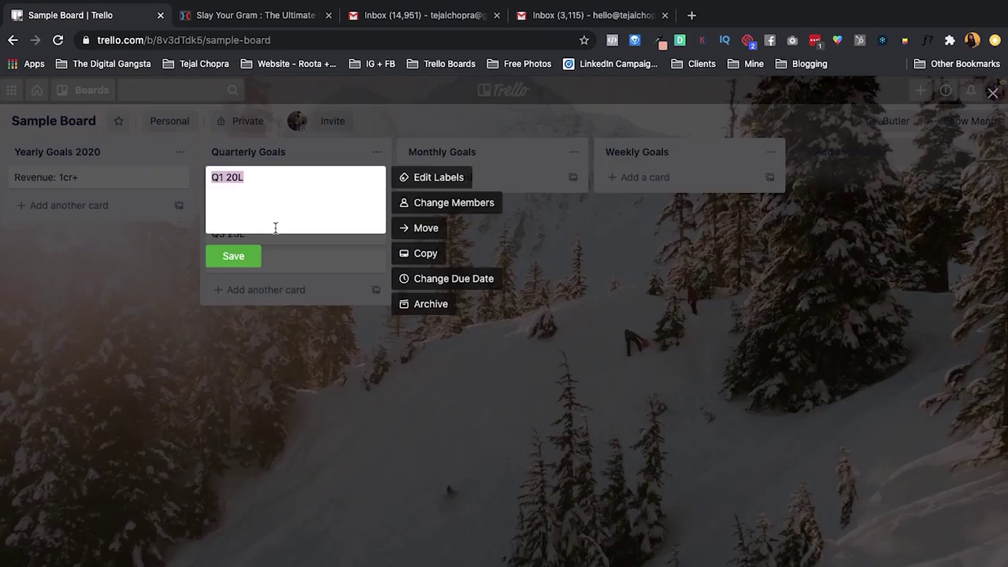
left_click(313, 396)
Assign the board's only member to the Q1 20L card in Quarterly Goals
left_click(313, 181)
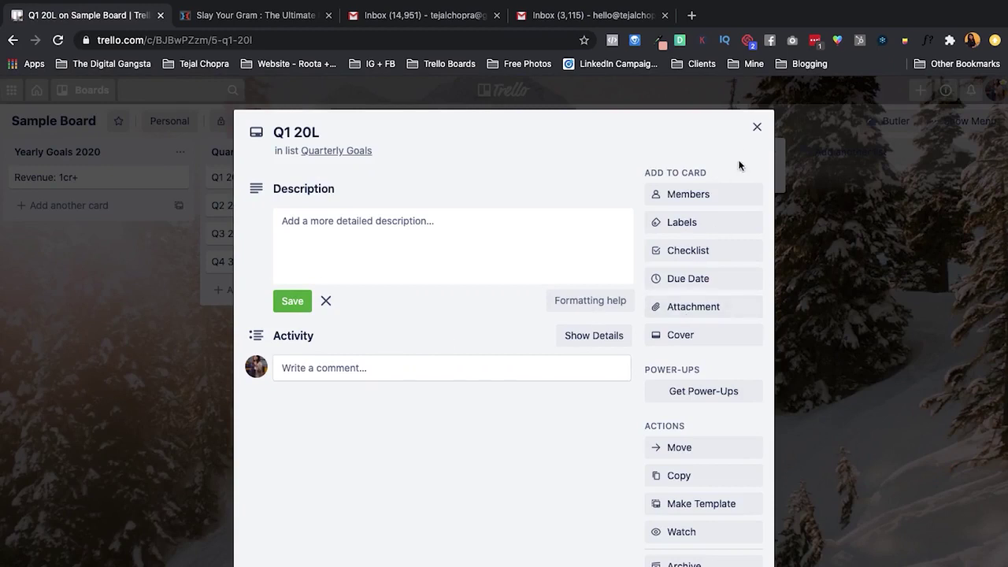
left_click(722, 196)
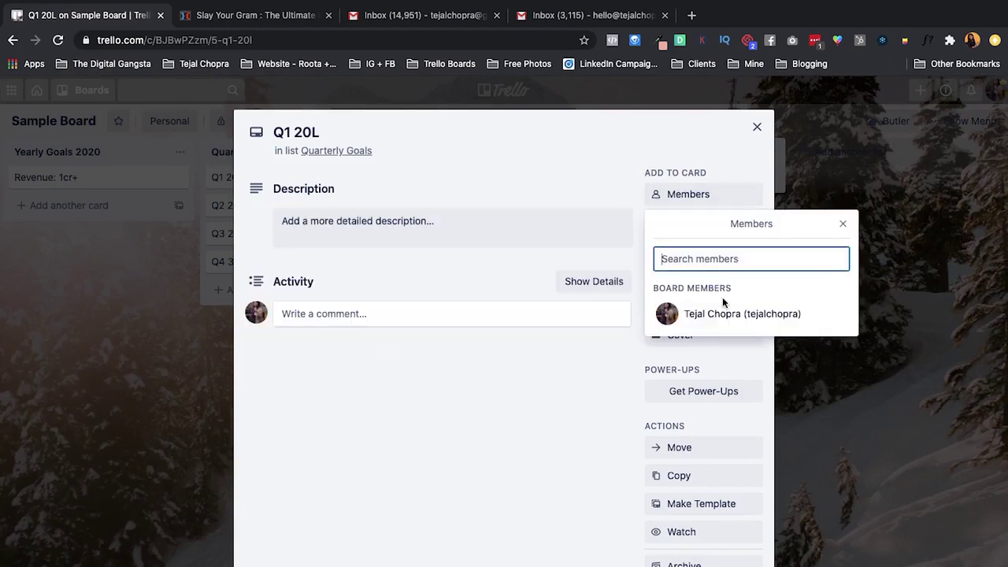
left_click(671, 315)
left_click(455, 464)
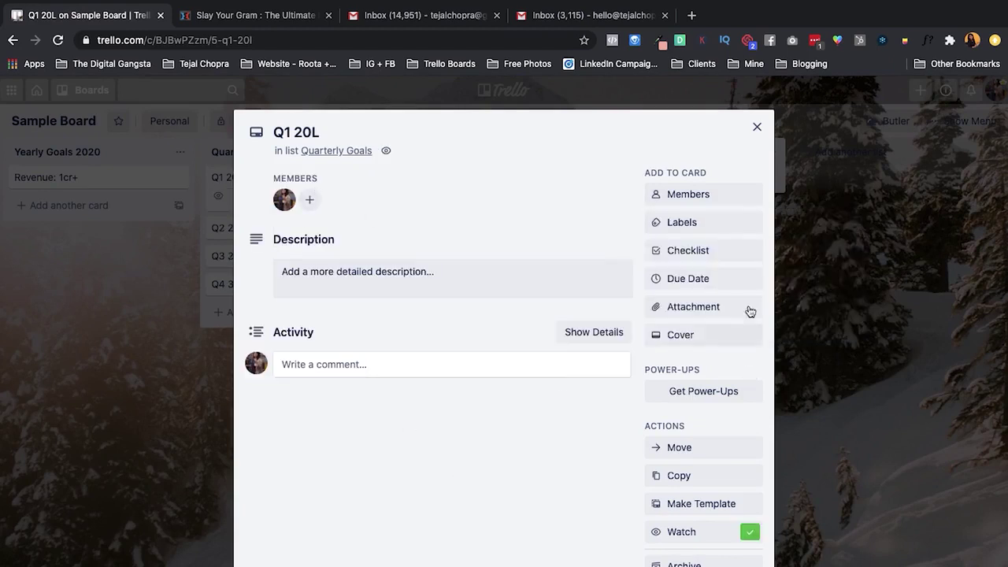
Set the Q1 20L card's due date to July 30, 2020 at 11:49 PM
left_click(727, 279)
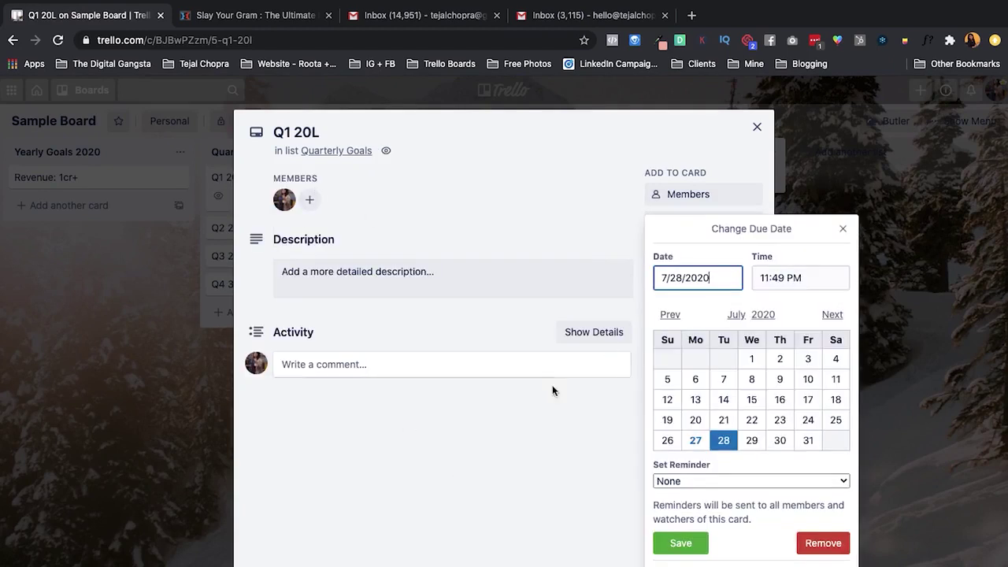
left_click(783, 444)
left_click(679, 543)
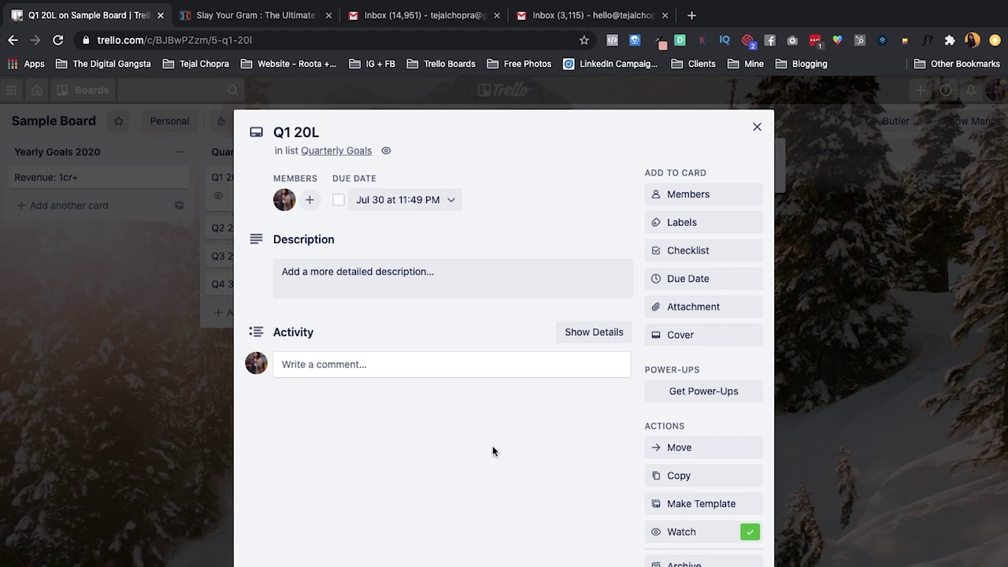
Save "abcd" as the description of the Q1 20L card
left_click(478, 267)
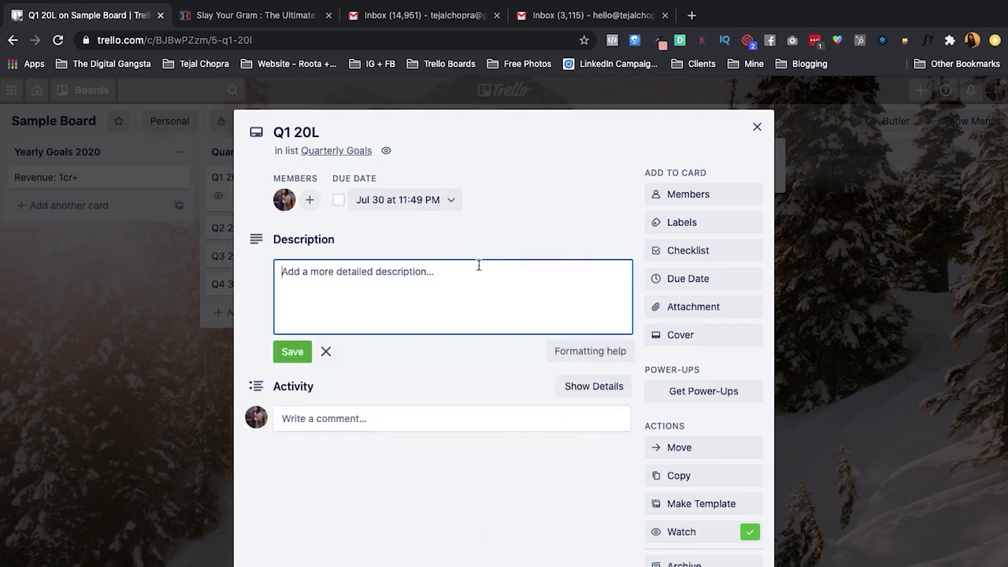
type("abcd")
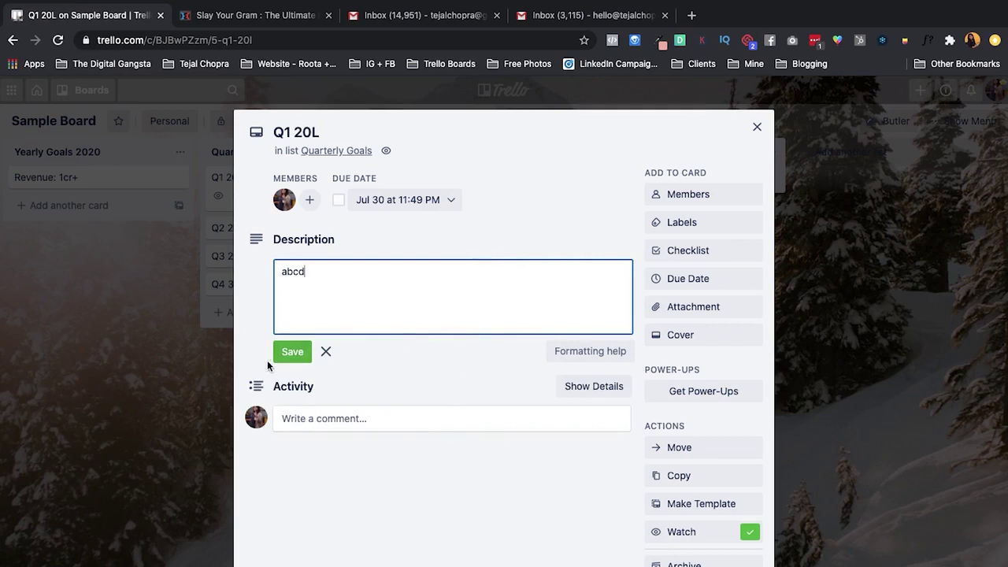
left_click(294, 352)
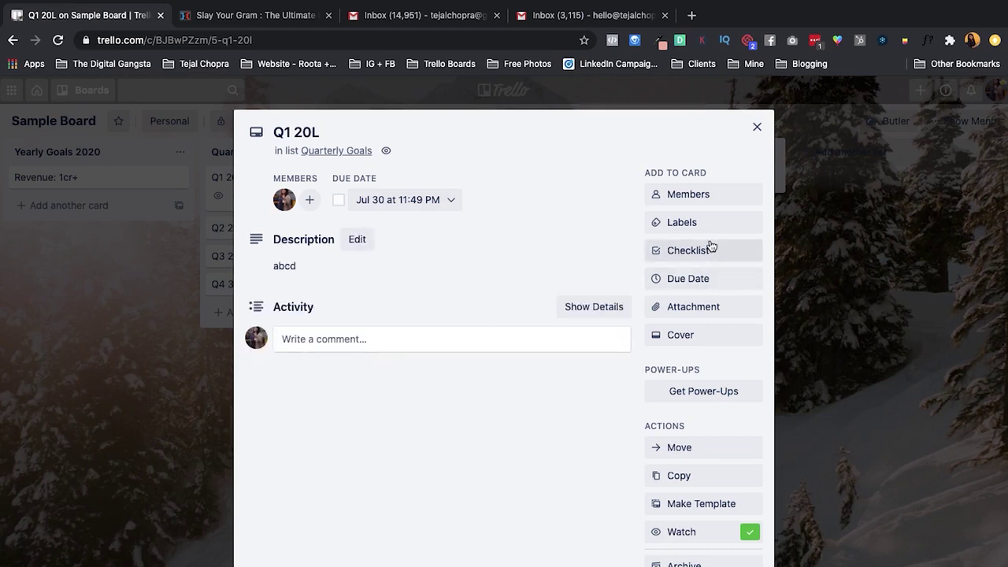
Add a checklist to the Q1 20L card with the items "Task 1" and "Task 2"
left_click(706, 260)
key("Return")
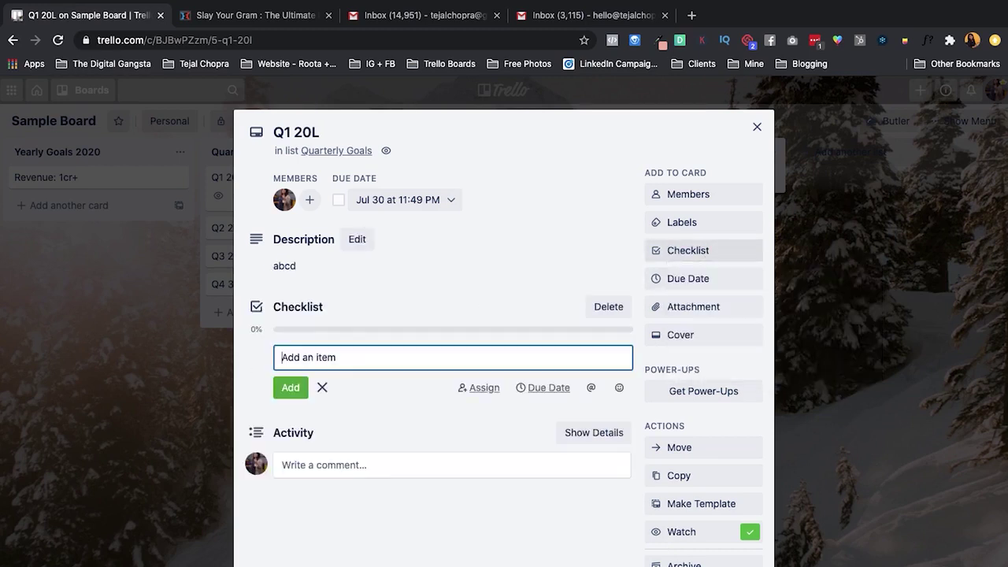
type("Task 1")
key("Return")
type("Task 2")
key("Return")
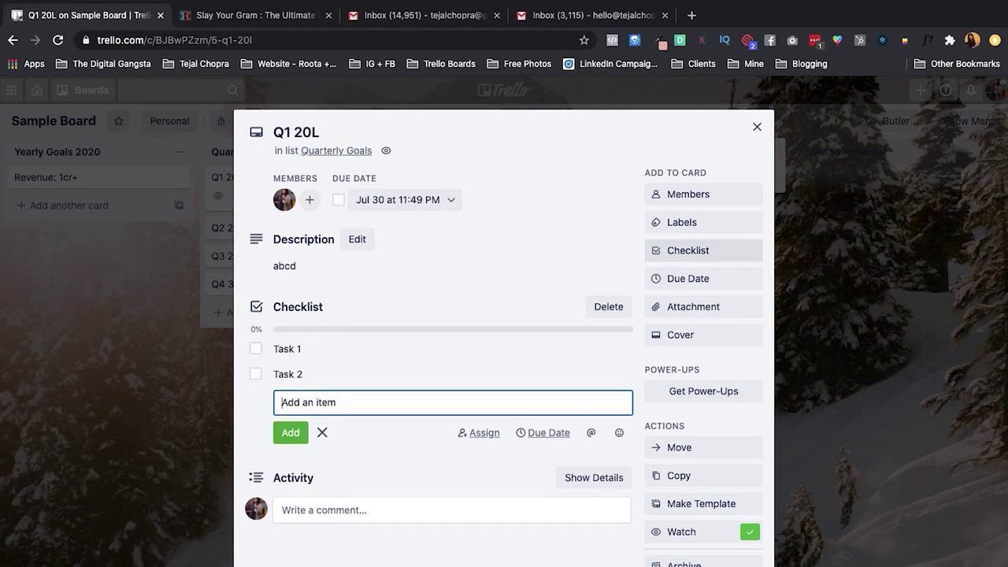
left_click(523, 558)
Try green and pink covers on the Q1 20L card, and settle on the Unsplash sunset photo over a forest
left_click(709, 340)
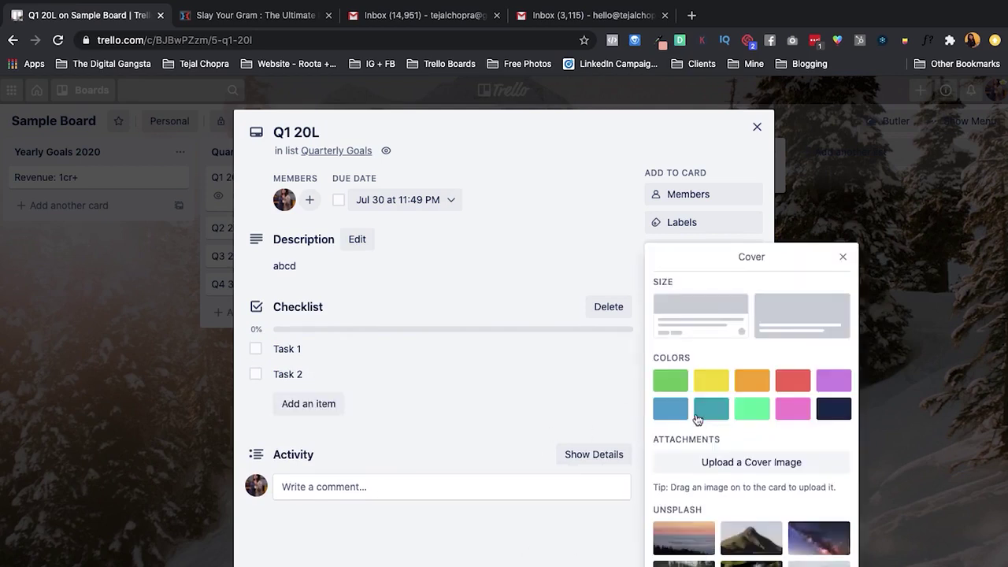
left_click(670, 381)
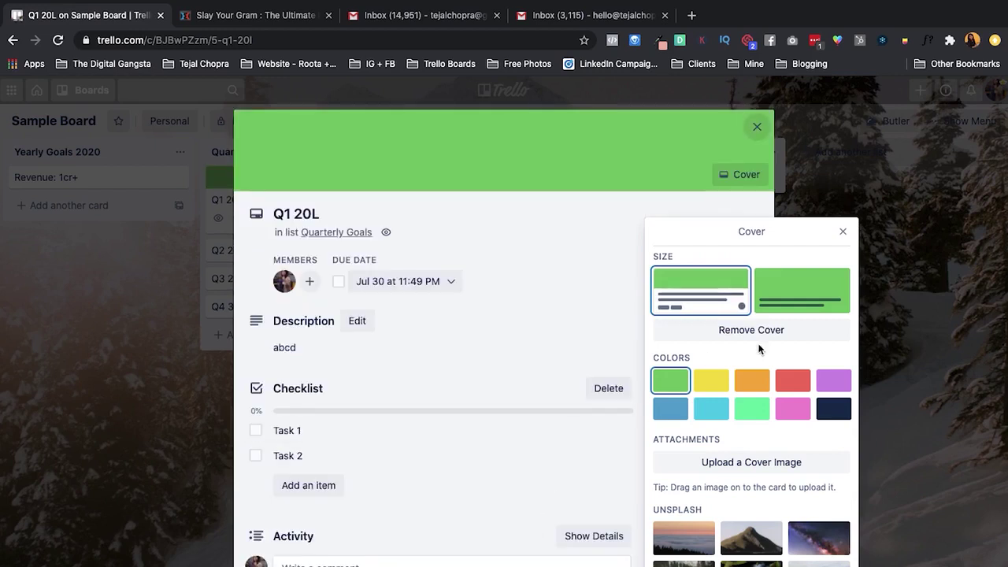
left_click(792, 408)
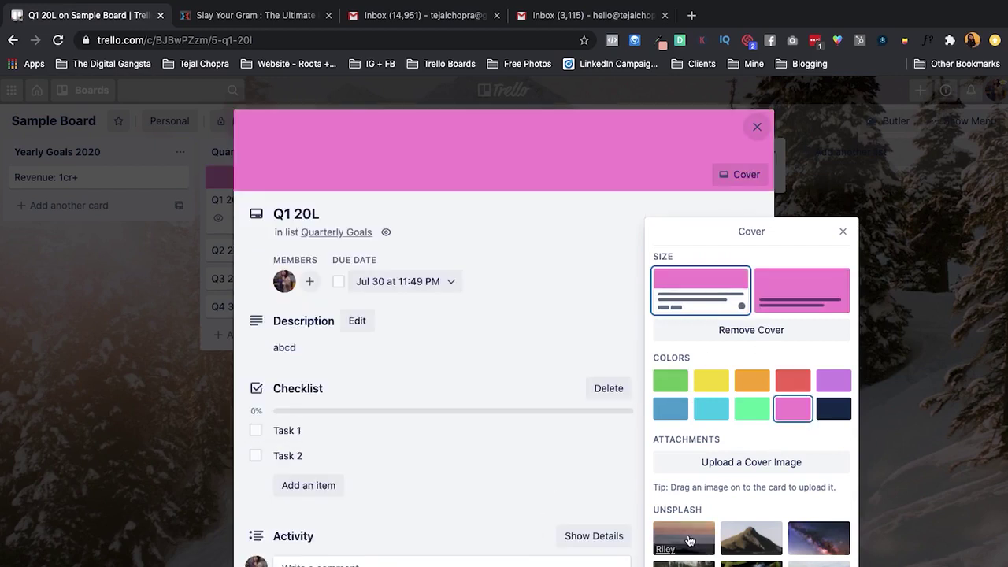
left_click(683, 538)
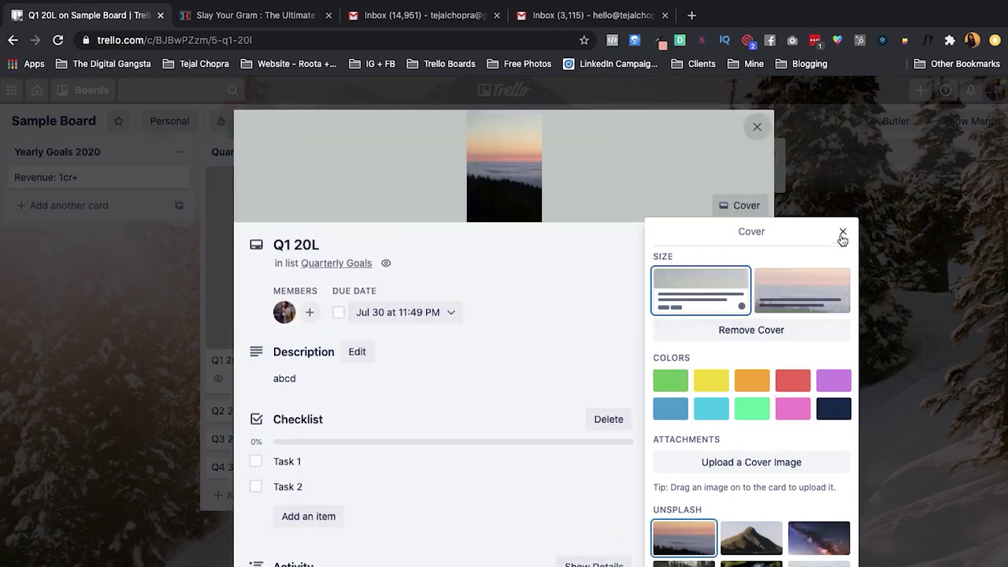
left_click(842, 232)
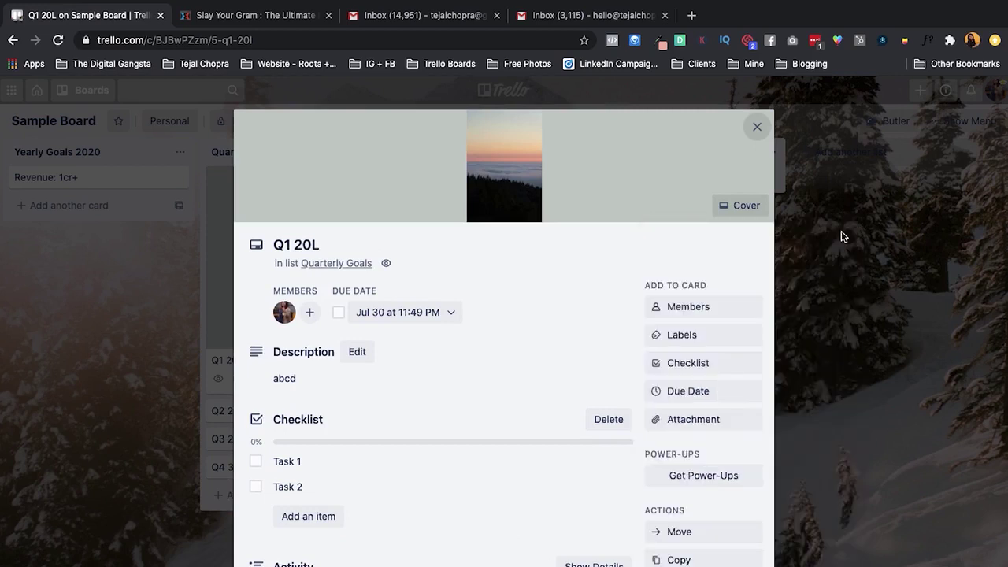
Look through the attachment sources offered for the Q1 20L card and the comments in its activity section
left_click(701, 421)
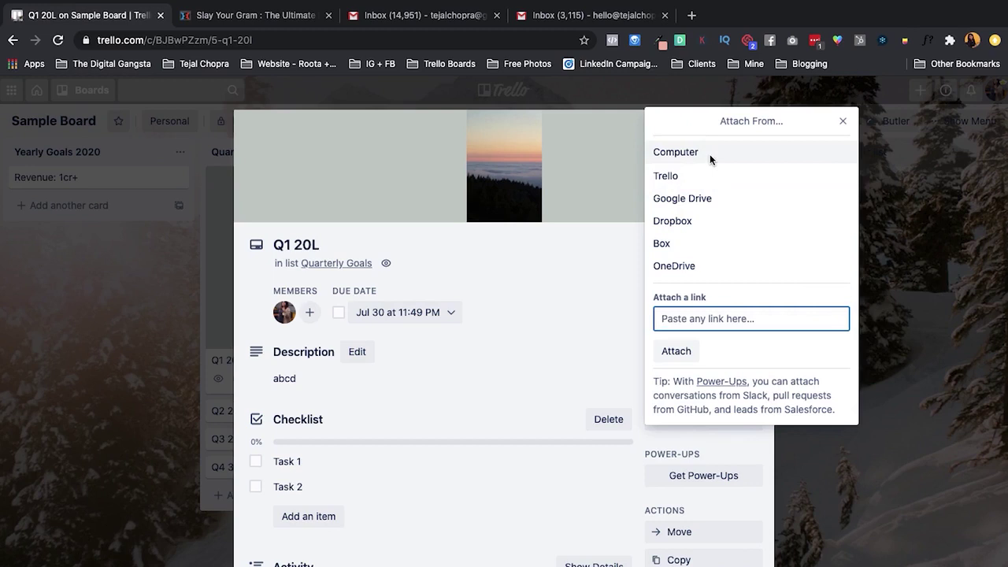
left_click(842, 124)
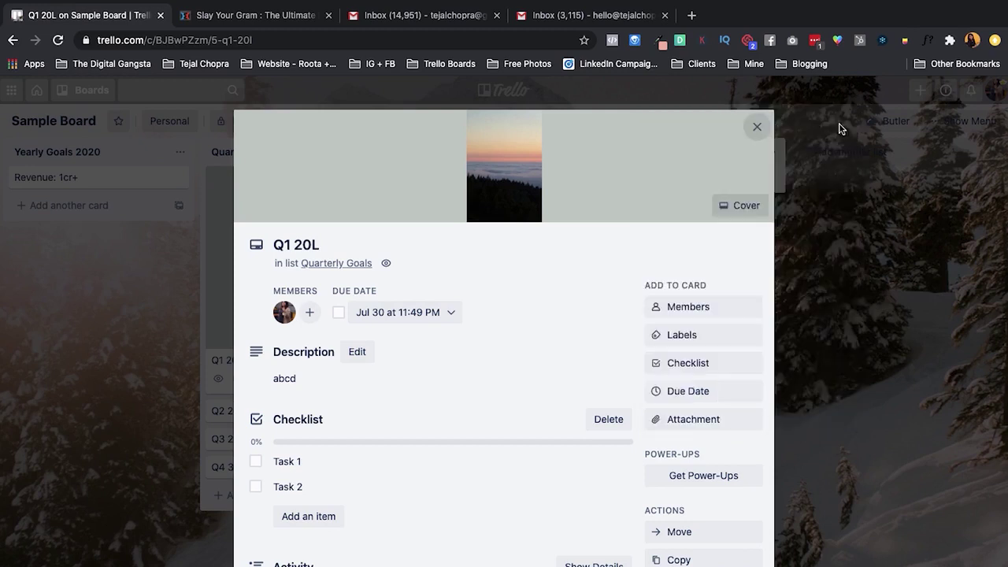
scroll(682, 470, "down", 2)
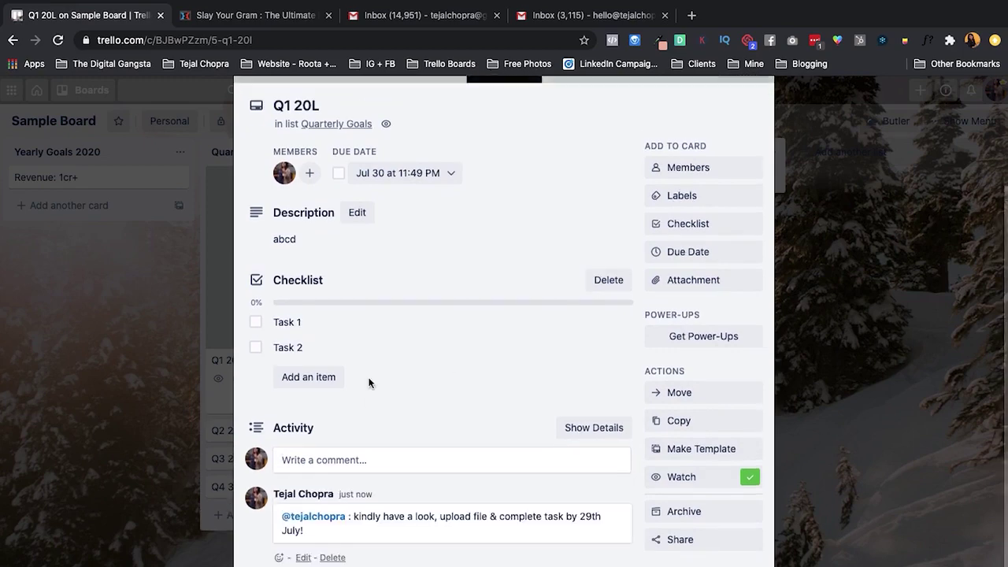
Mark the Q1 20L card's due date as complete and return to the board
scroll(369, 382, "up", 2)
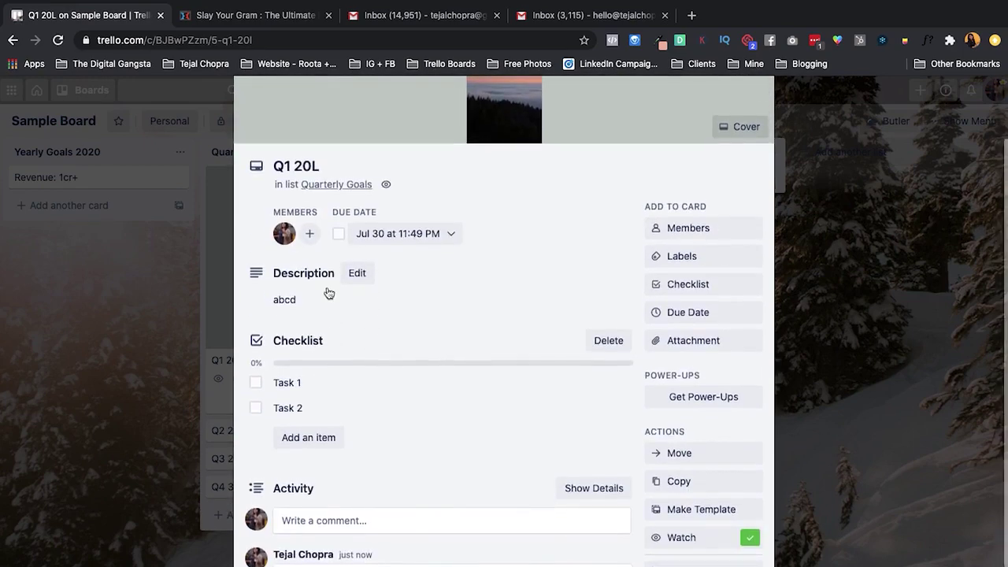
left_click(338, 233)
left_click(68, 463)
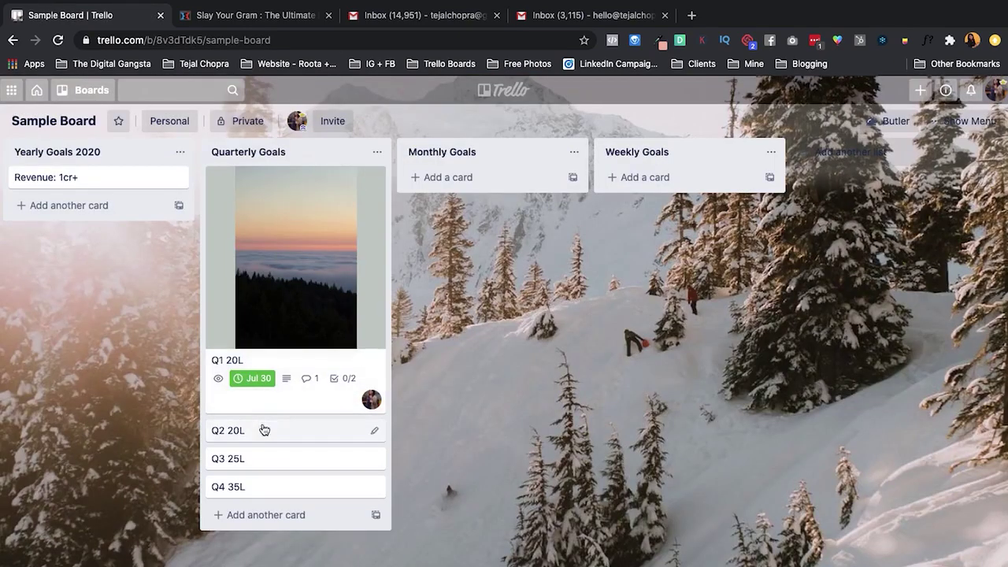
Change the Q1 20L card's due date to July 28, 2020 and return to the board
left_click(246, 405)
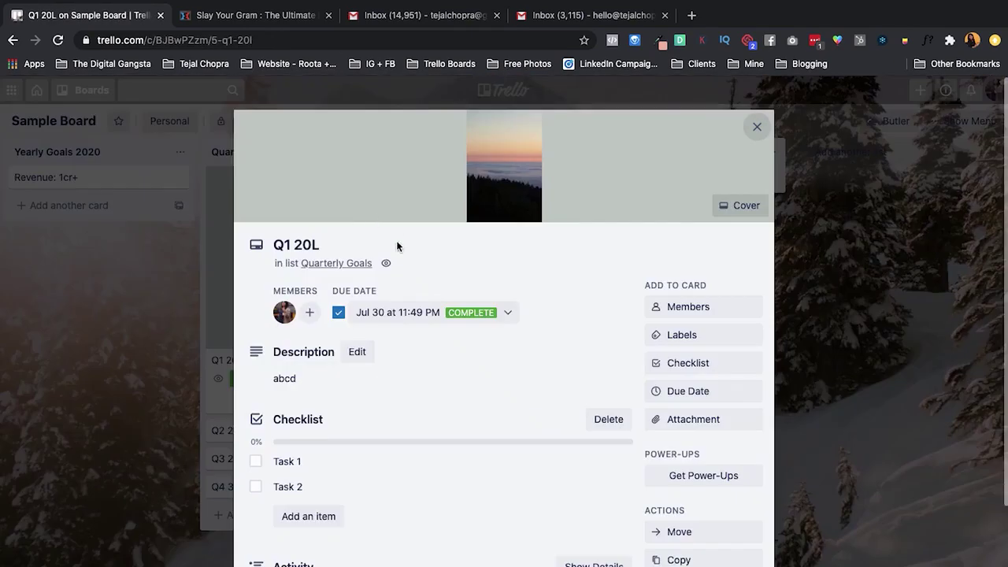
left_click(432, 319)
left_click(426, 332)
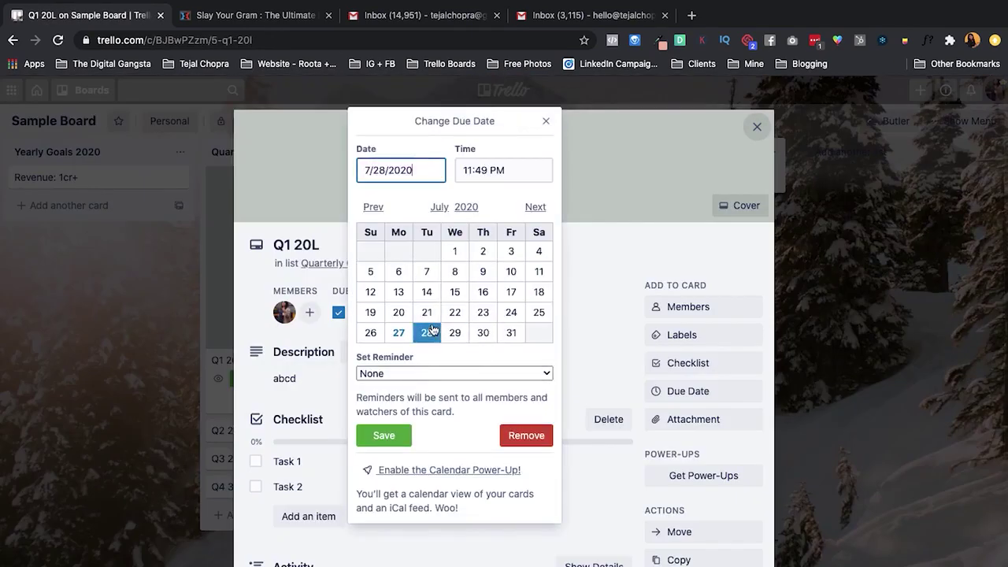
left_click(381, 438)
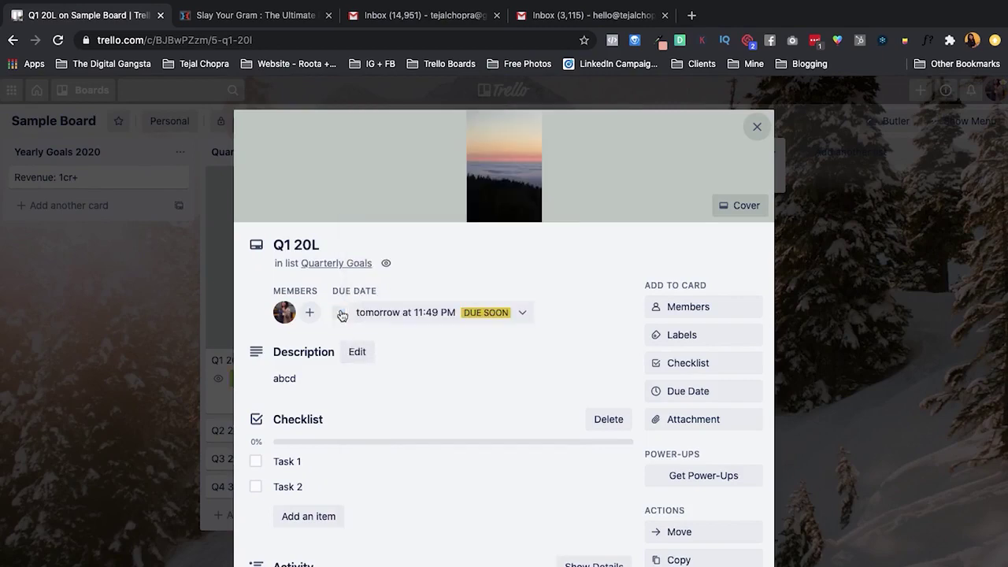
left_click(101, 431)
Reopen the Q1 20L card, change its due date to July 27, 2020 and return to the board
left_click(322, 406)
left_click(435, 322)
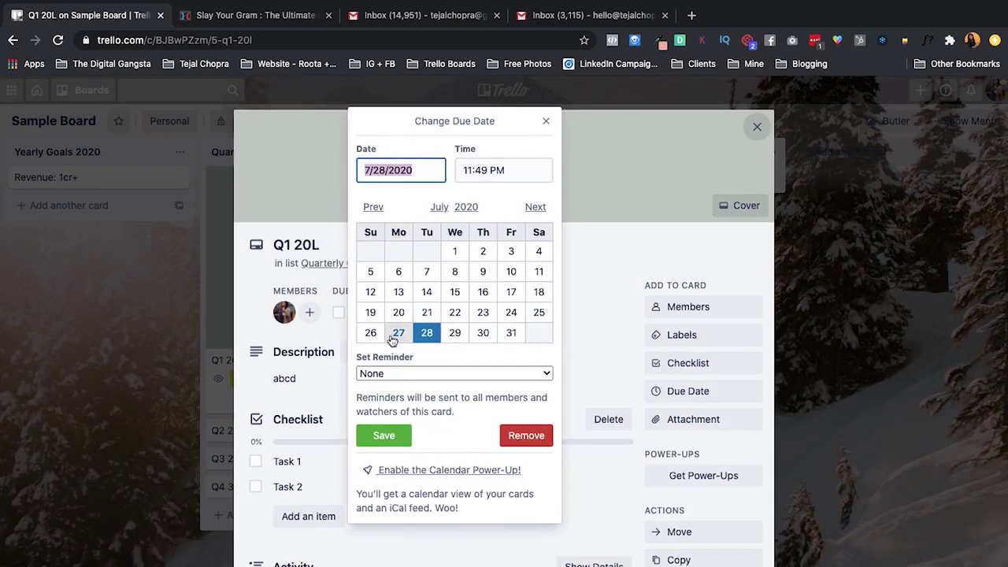
left_click(398, 332)
left_click(369, 437)
left_click(88, 520)
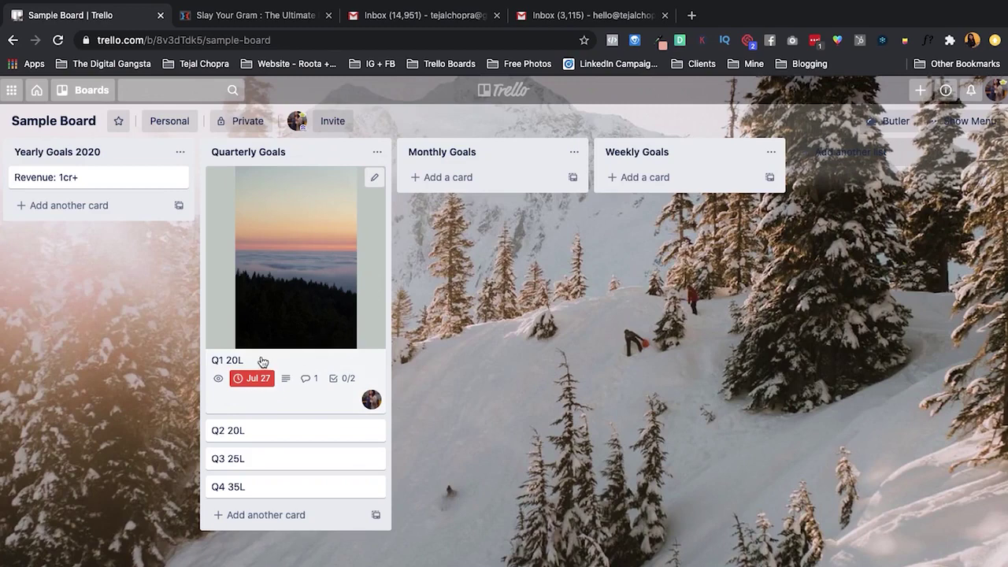
Remove the due date from the Q1 20L card and close the card
left_click(295, 313)
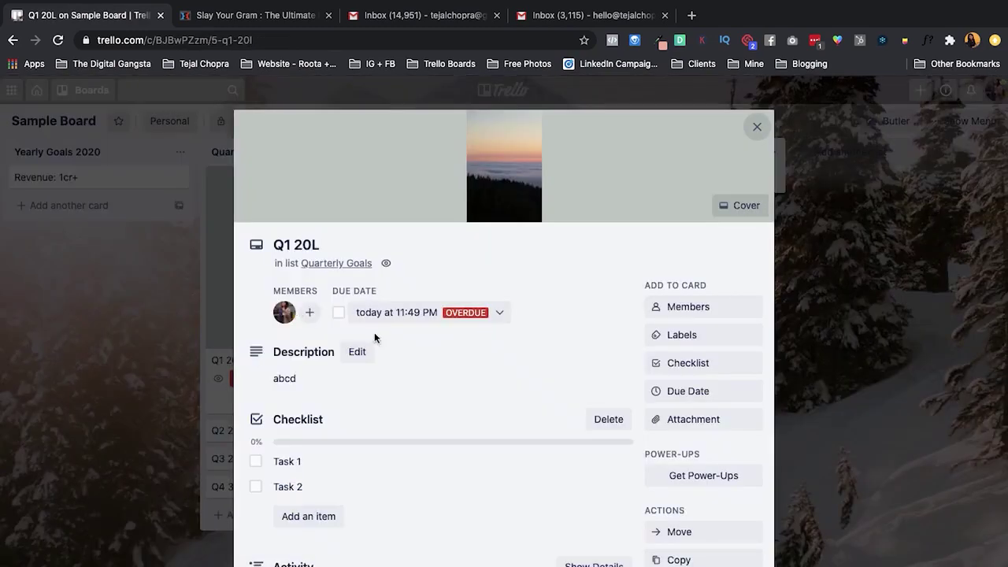
left_click(500, 314)
left_click(542, 433)
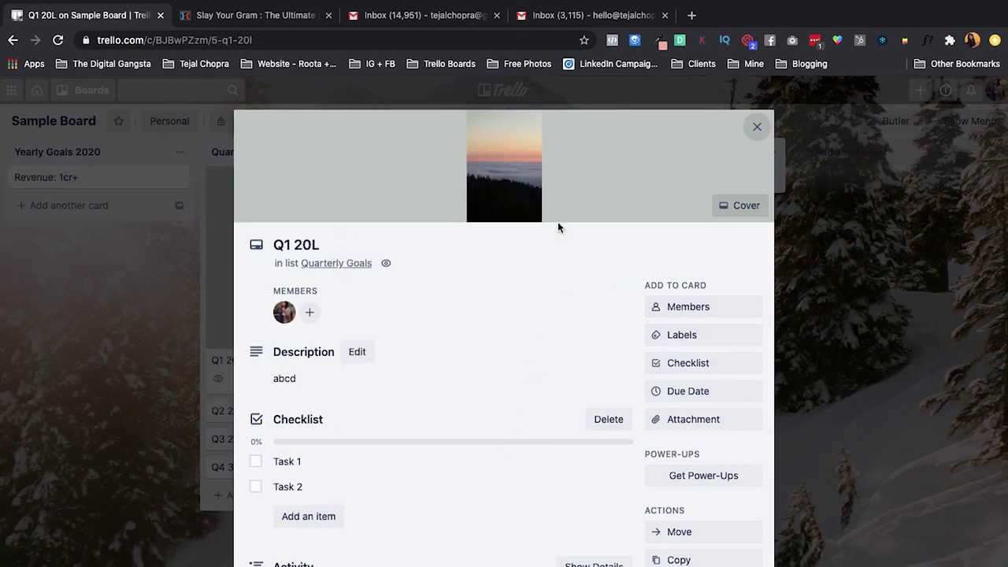
scroll(402, 437, "down", 3)
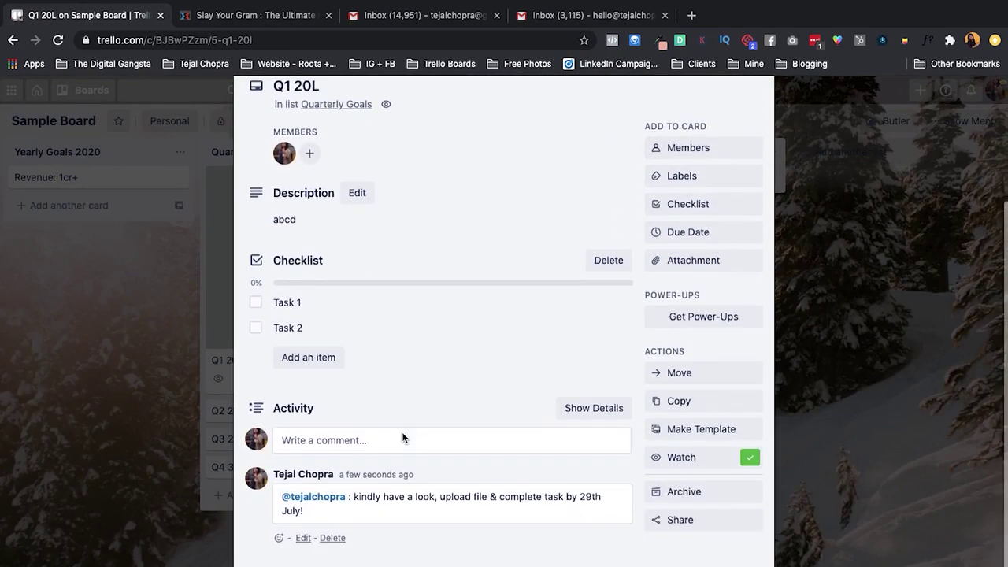
scroll(402, 438, "up", 3)
left_click(757, 128)
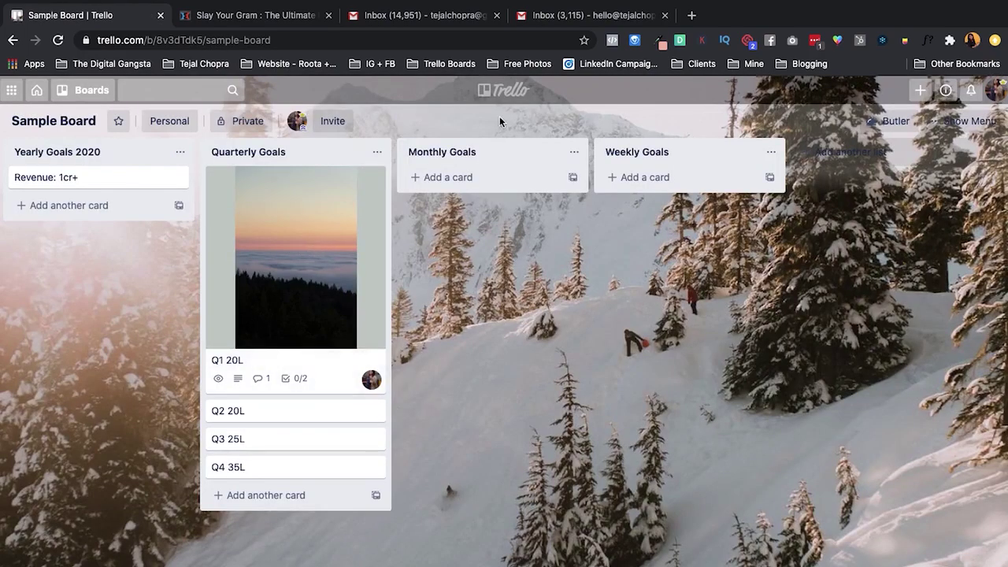
Add cards titled "Month1 : Jan Revenue : 5L" and "Clients: 3" to the Monthly Goals list
left_click(466, 178)
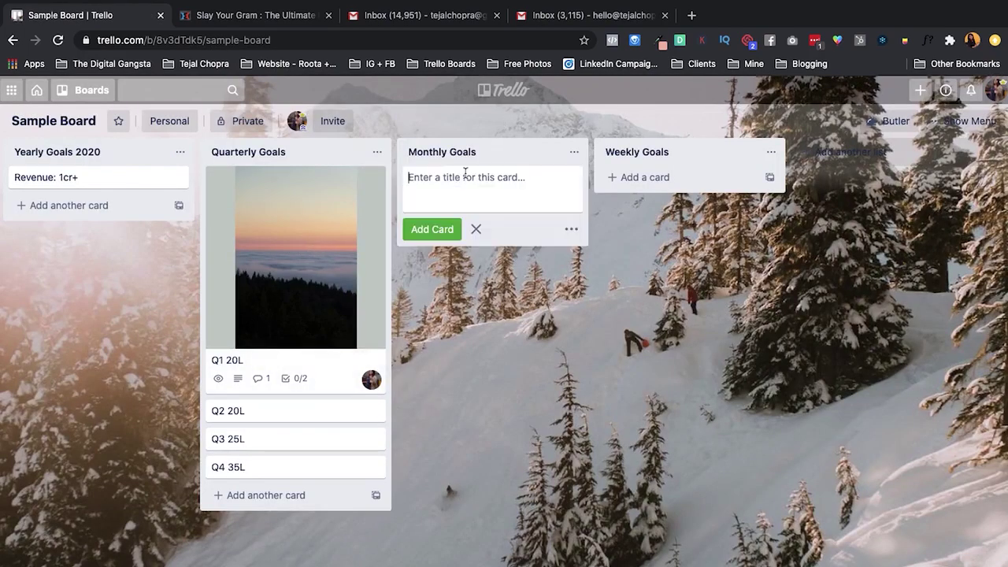
type("Mon")
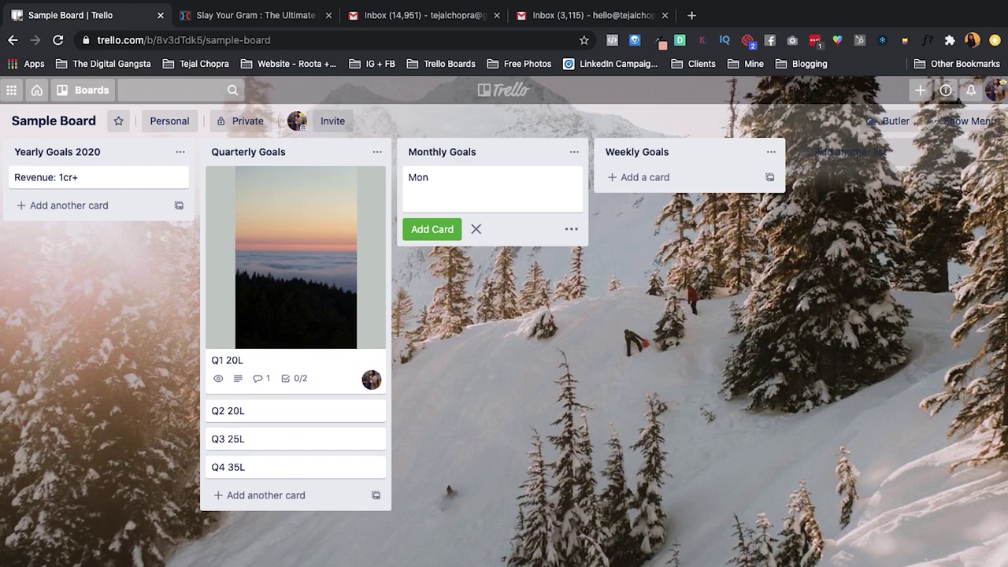
type("th1 : Jan Revenue : 5L")
key("Return")
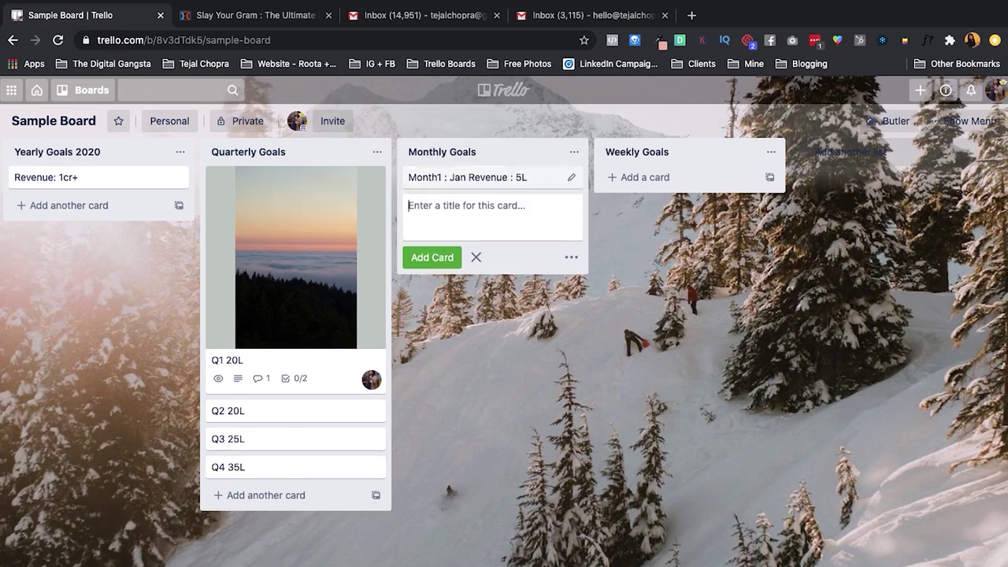
type("Client")
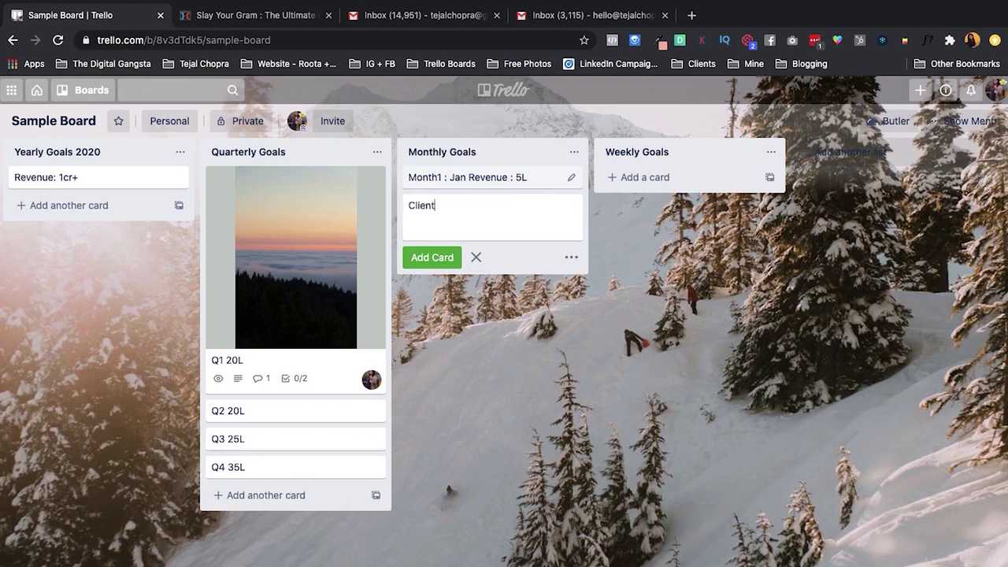
key("Return")
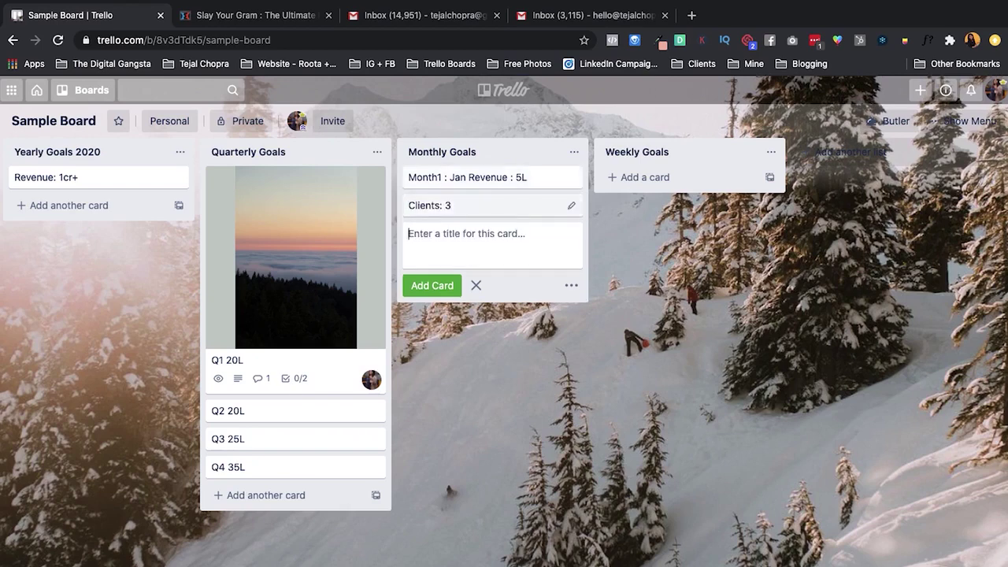
Add a new list named "Jan 2020" to the board
left_click(772, 152)
left_click(874, 153)
type("Jan")
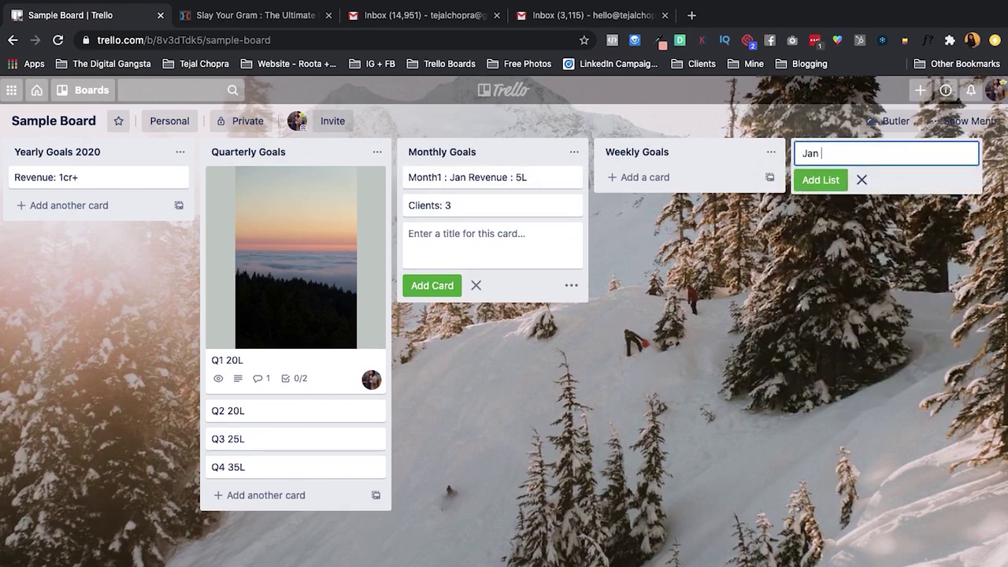
type(" 2020")
key("Return")
left_click(615, 381)
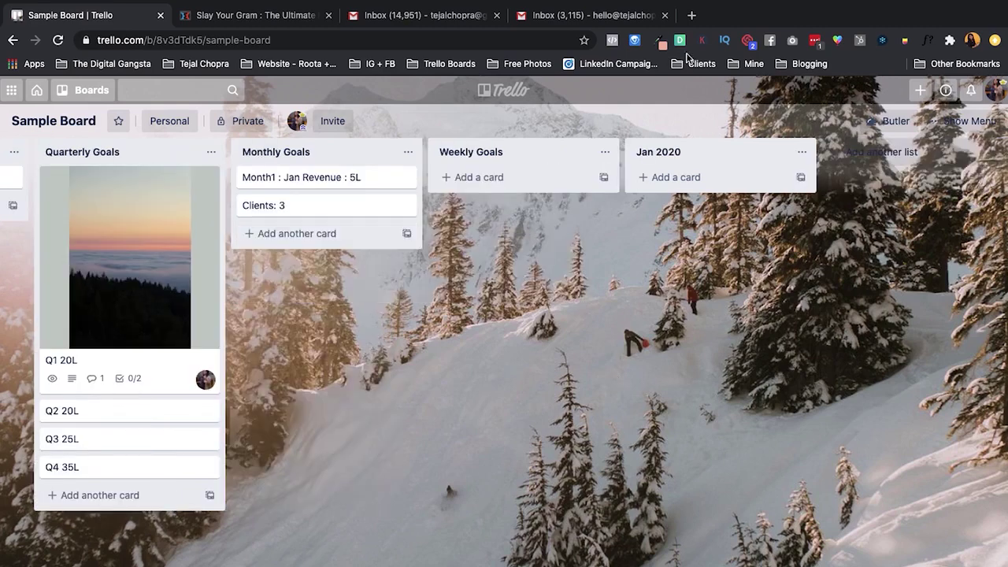
Place the Jan 2020 list between Monthly Goals and Weekly Goals, and move the "Clients: 3" card into it
left_click_drag(676, 152, 636, 156)
left_click_drag(495, 184, 683, 181)
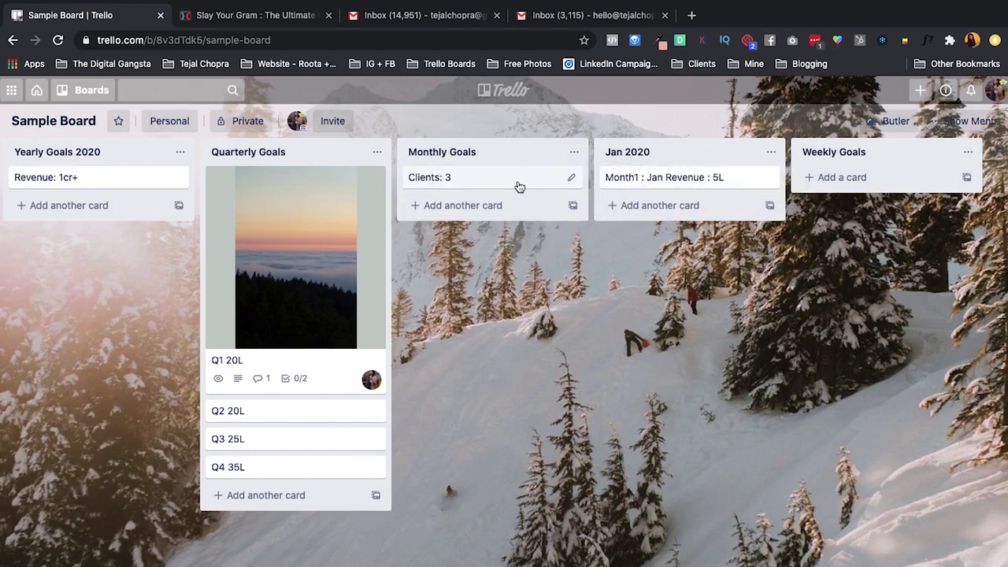
mouse_move(519, 186)
left_mouse_down()
mouse_move(674, 187)
mouse_move(714, 214)
mouse_move(475, 187)
mouse_move(506, 187)
left_mouse_up()
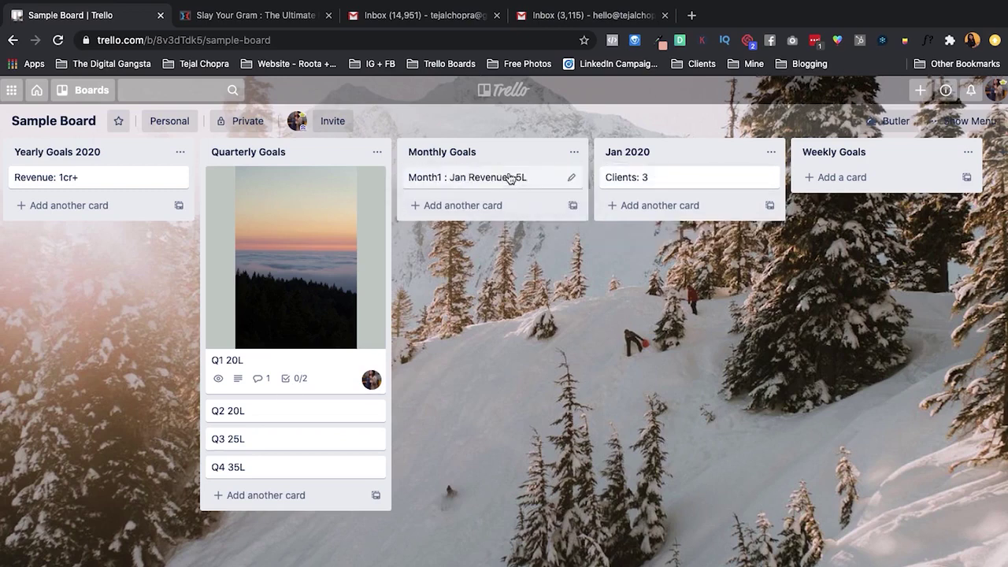
Copy the "Month1 : Jan Revenue : 5L" card from Monthly Goals into the Jan 2020 list, above the "Clients: 3" card
key("ctrl+c")
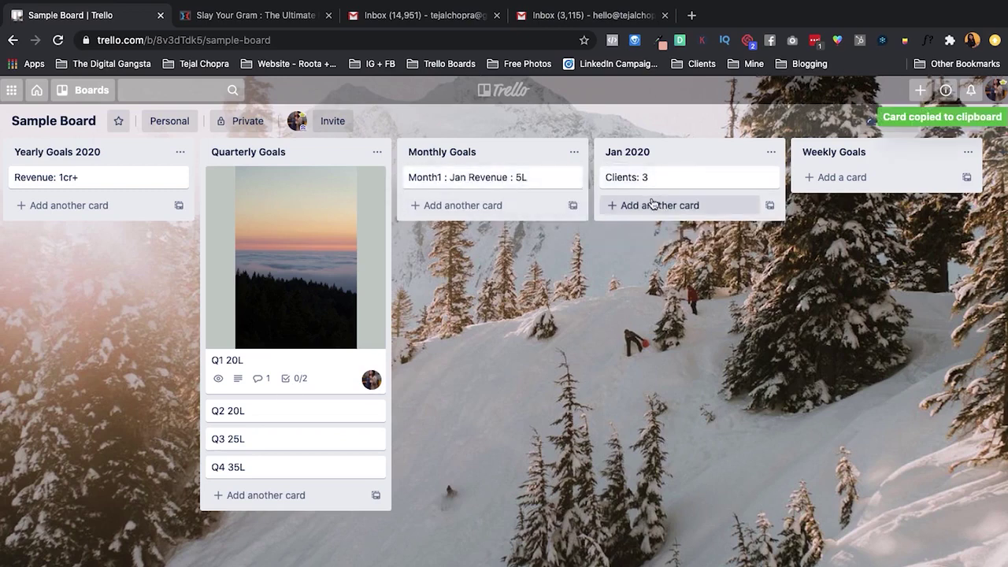
key("ctrl+v")
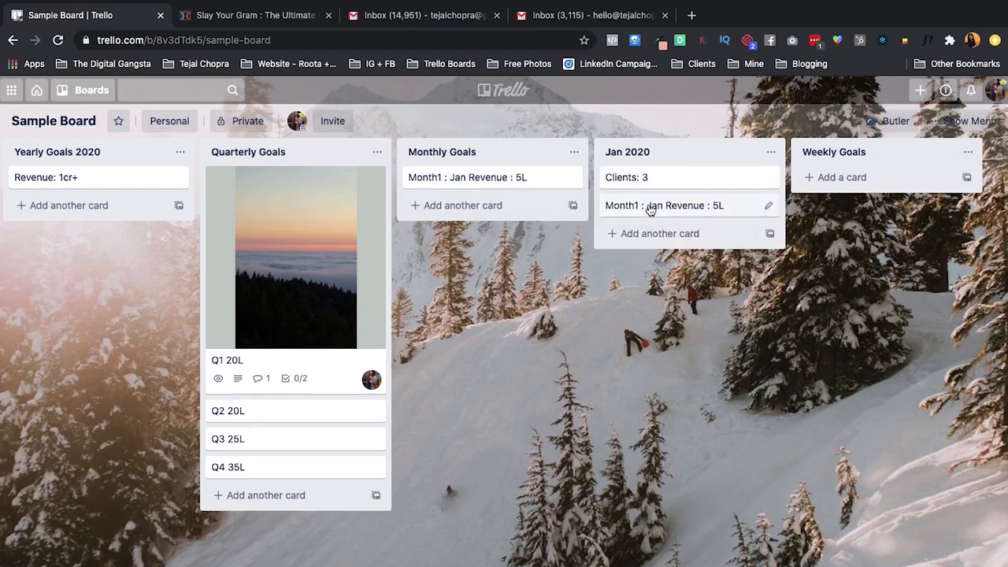
left_click_drag(649, 209, 651, 178)
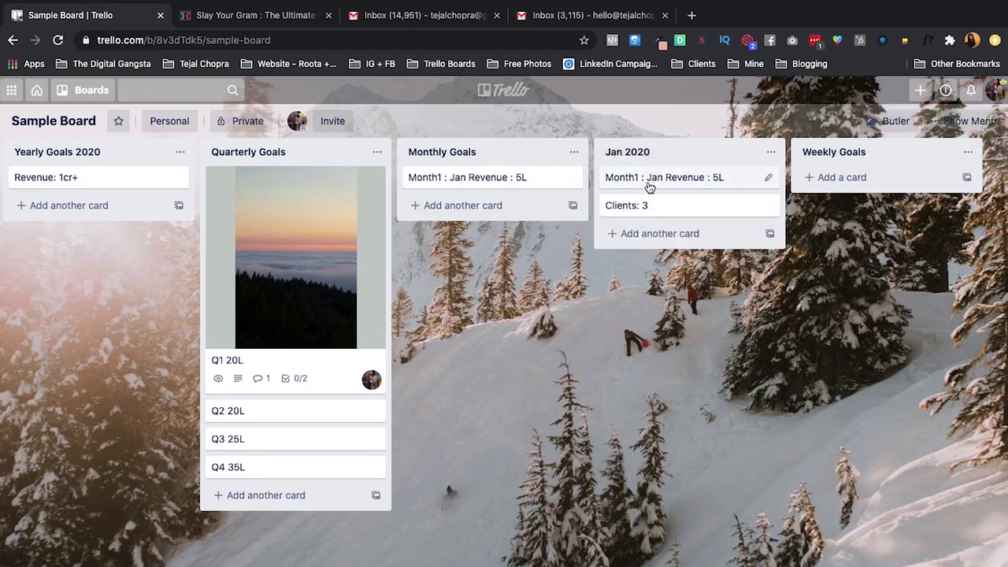
Rename the copied card in the Jan 2020 list "Jan Revenue : 5L"
left_click(650, 187)
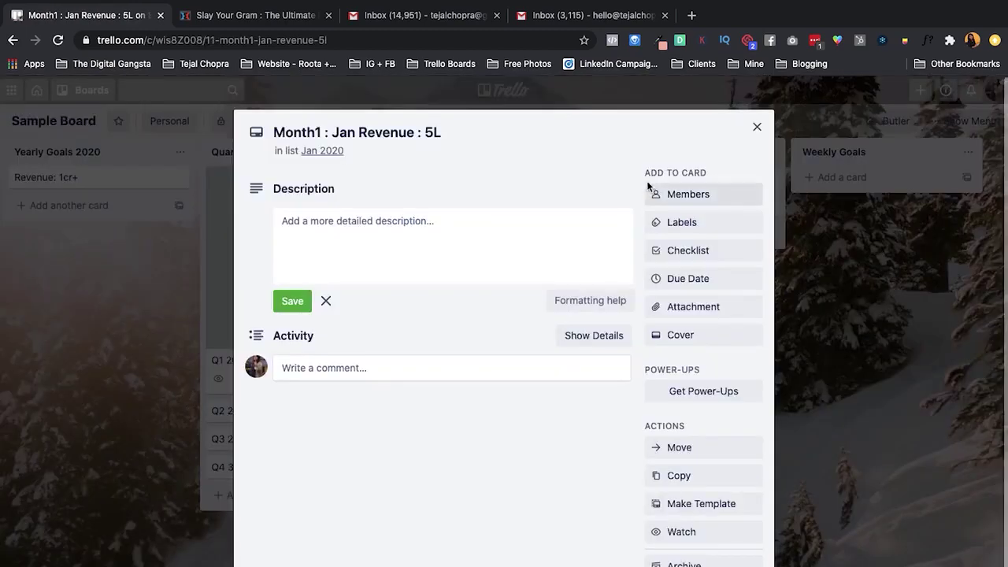
left_click(332, 132)
key("BackSpace")
left_click_drag(331, 132, 258, 138)
key("BackSpace")
left_click(757, 127)
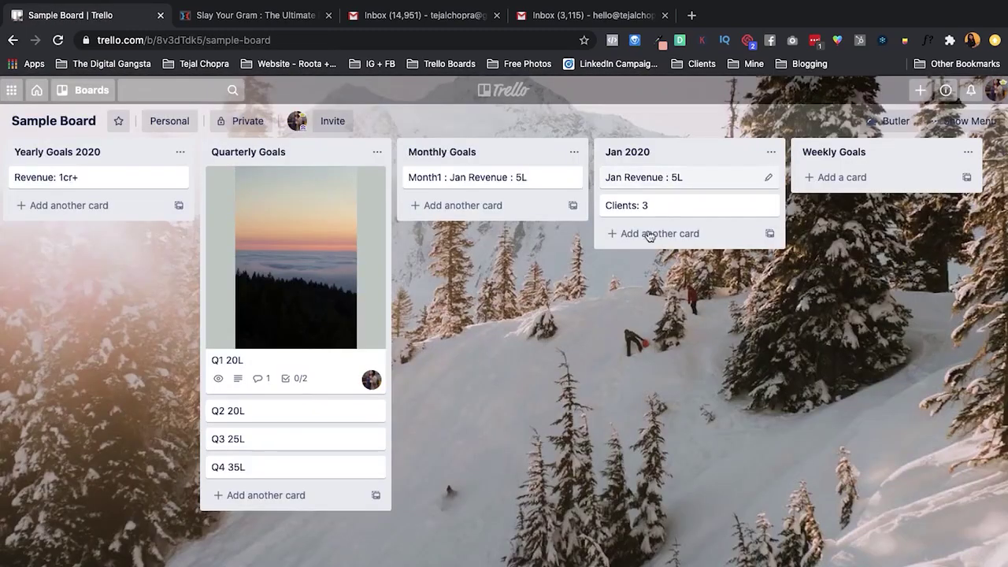
left_click(652, 207)
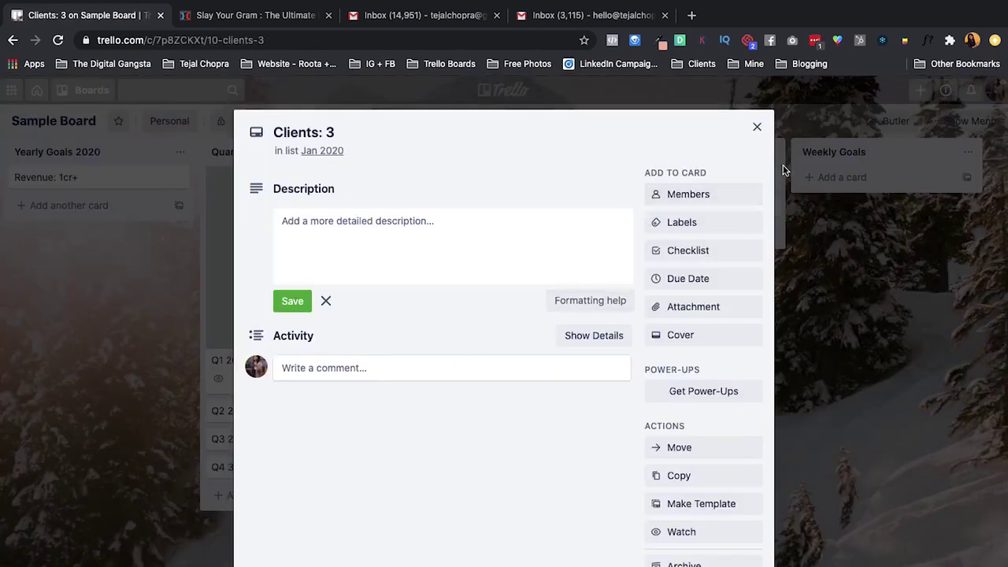
left_click(758, 126)
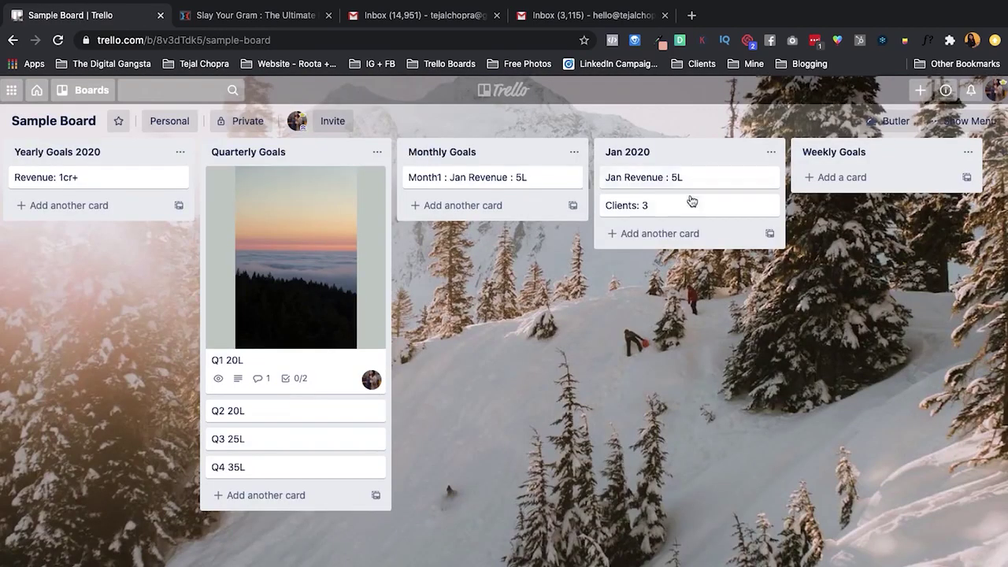
Add a card titled "Conversion: 6 leads" to the Jan 2020 list
left_click(704, 232)
type("Cob")
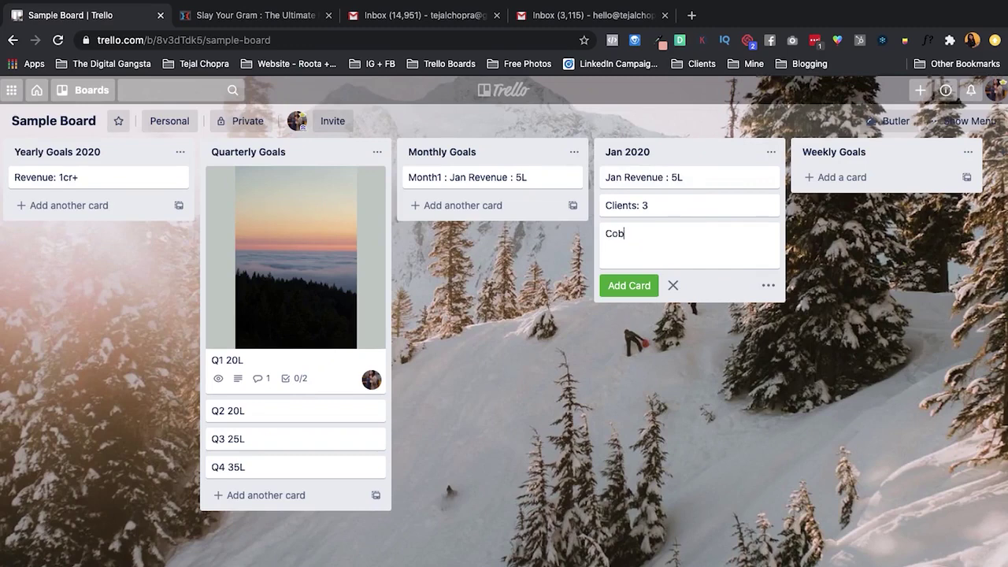
key("BackSpace")
type("nved")
key("BackSpace")
type("rsion: 6 leads")
key("Return")
left_click(609, 475)
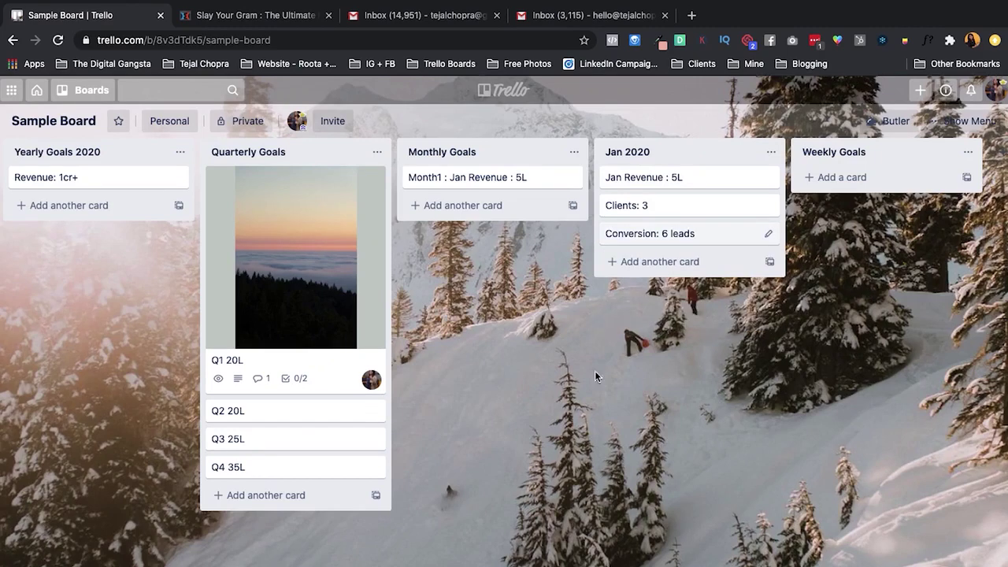
scroll(686, 359, "right", 4)
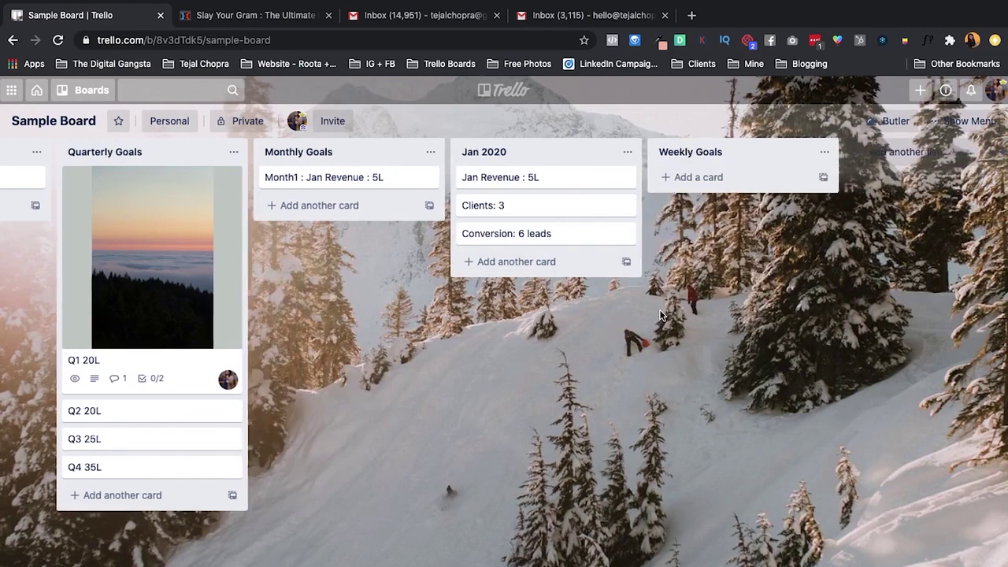
left_click(693, 177)
type("0'6")
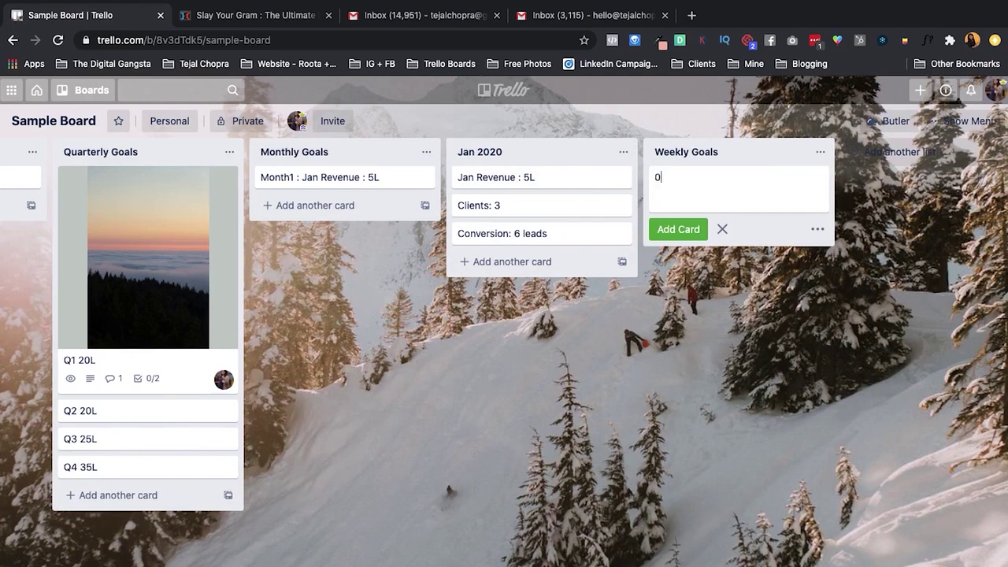
key("BackSpace")
key("BackSpace")
key("BackSpace")
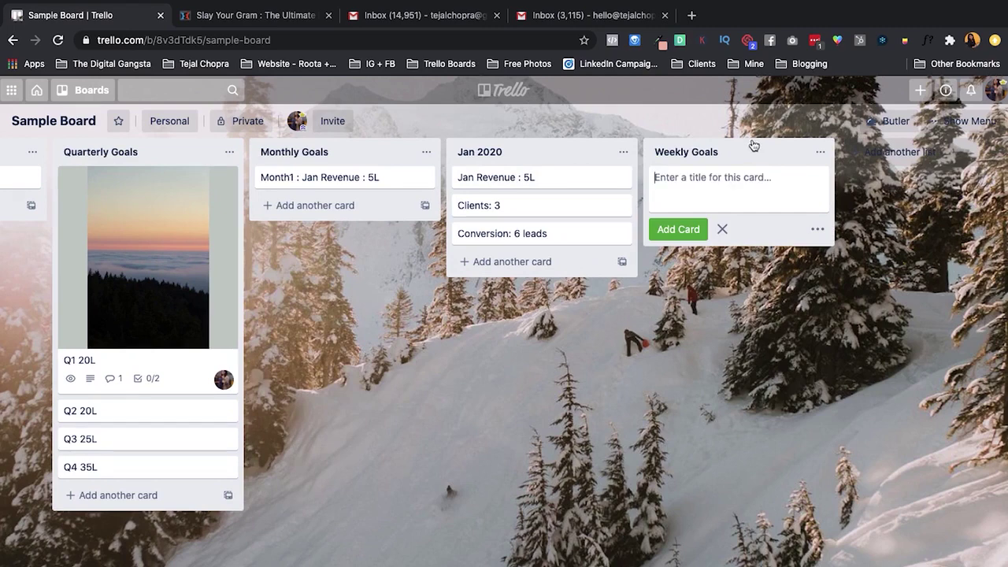
Rename the Weekly Goals list "Jan: Week1 :"
left_click(740, 148)
left_click(740, 148)
key("BackSpace")
key("BackSpace")
key("BackSpace")
key("BackSpace")
key("BackSpace")
key("BackSpace")
key("BackSpace")
key("BackSpace")
type("1")
left_click(683, 152)
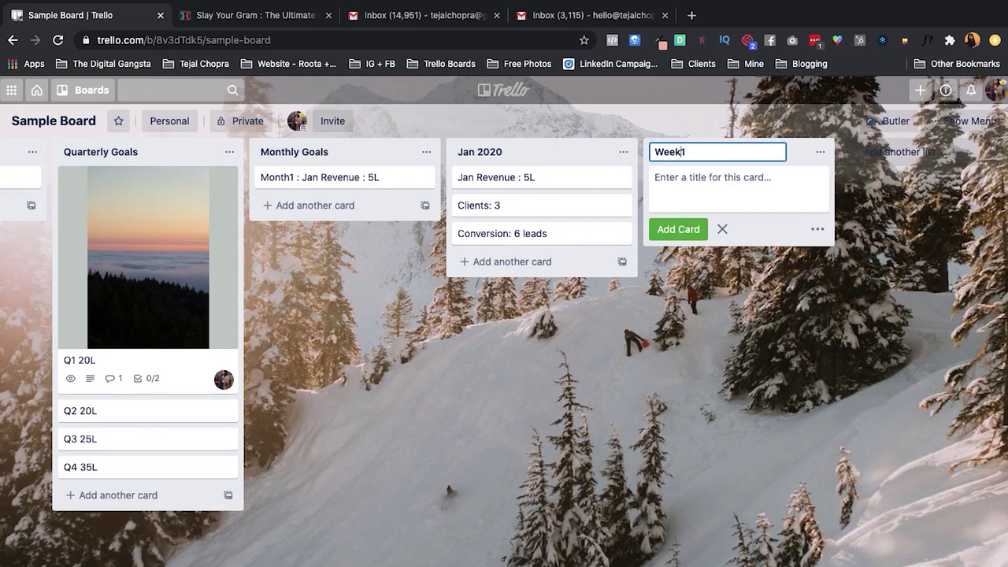
type("Jan:")
left_click(763, 154)
type(": 1/")
key("BackSpace")
key("BackSpace")
left_click(736, 325)
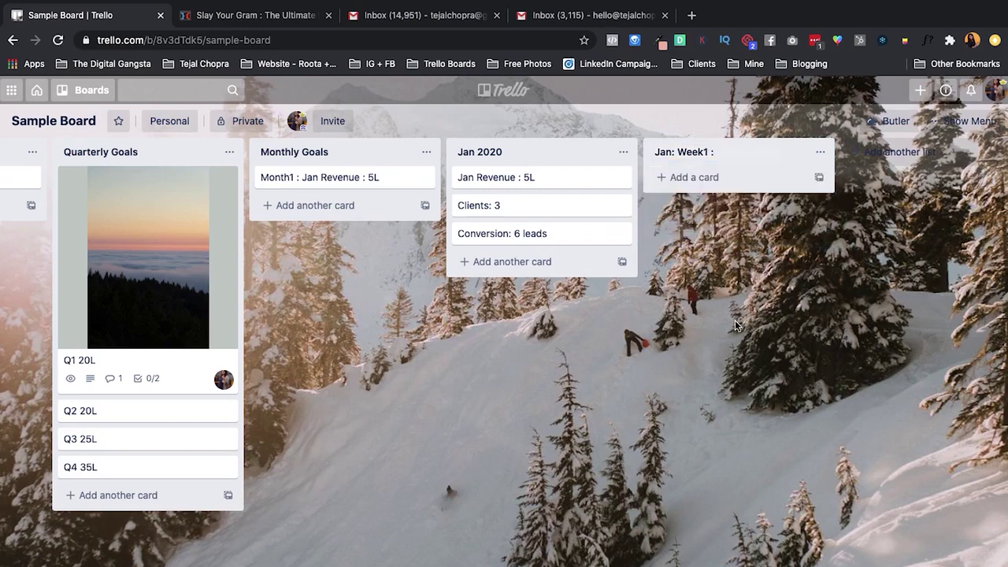
Add cards titled "2/6 Leads" and "1/3 Clients" to the "Jan: Week1 :" list
left_click(708, 185)
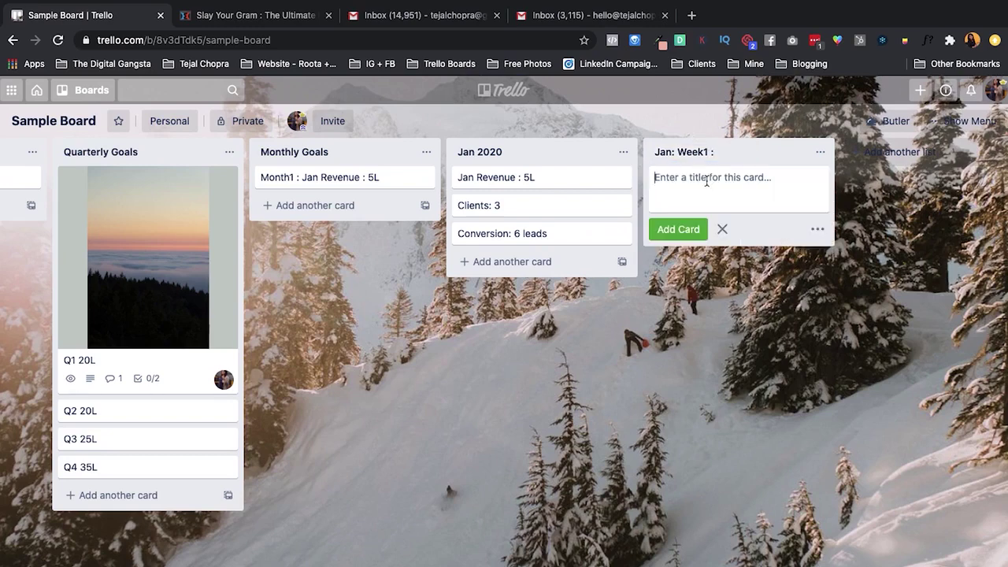
type("2/6 Leads")
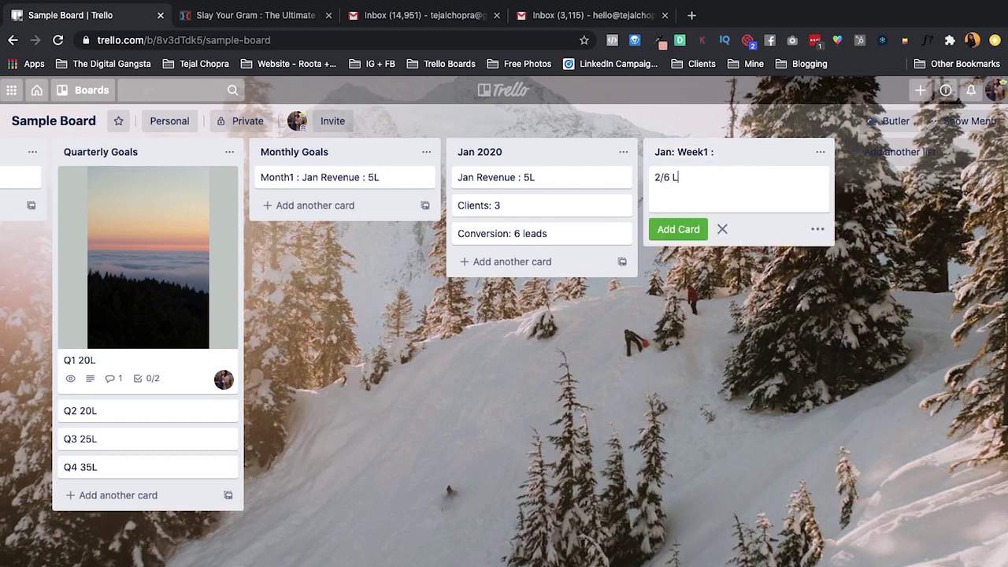
key("Return")
type("1/2")
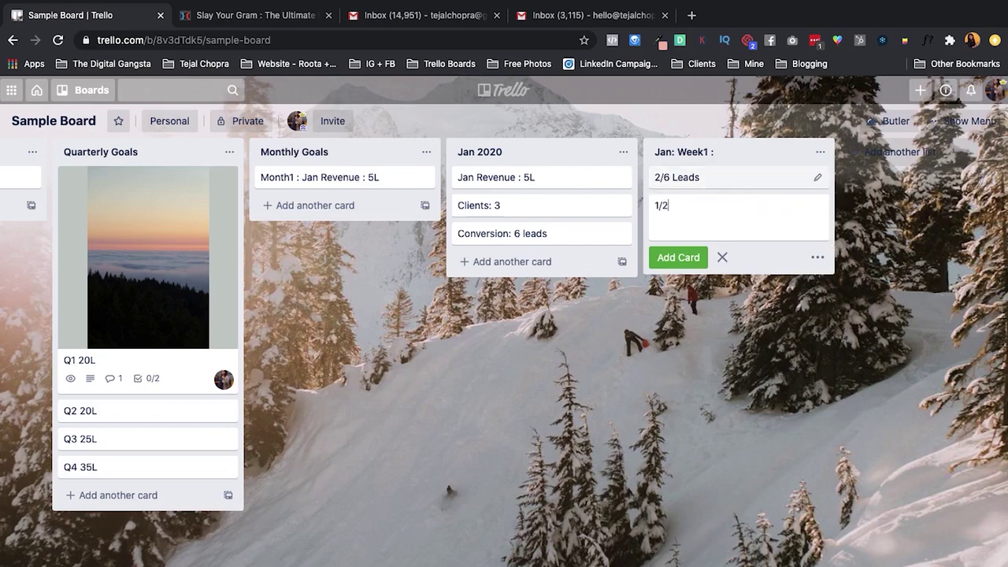
key("BackSpace")
type("3 Clients")
key("Return")
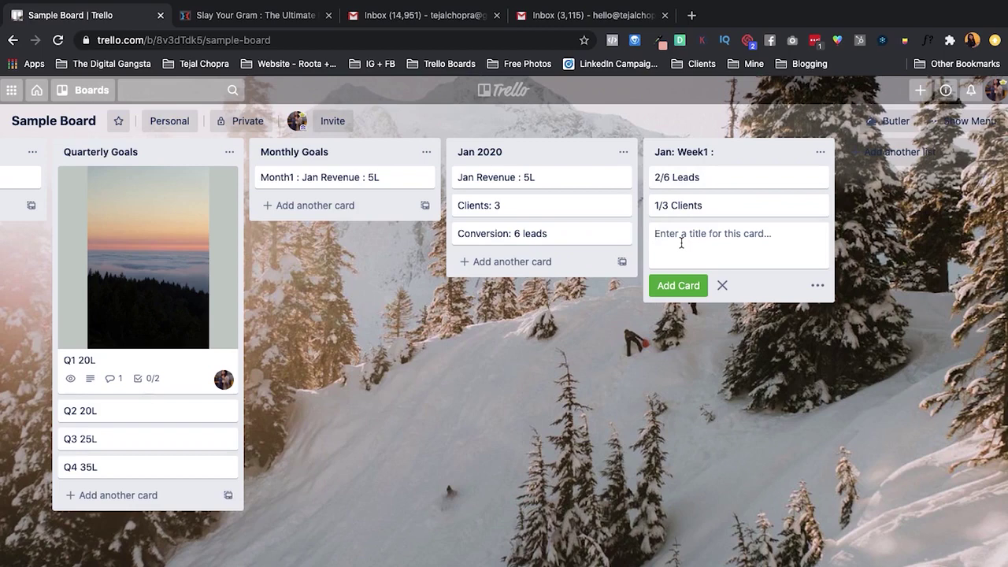
Add the cards "3 Instagram Posts", "5 Days Insta Stories", "2 LI Posts" and "xyz" to the "Jan: Week1 :" list
type("3 Instagram Posts")
key("Return")
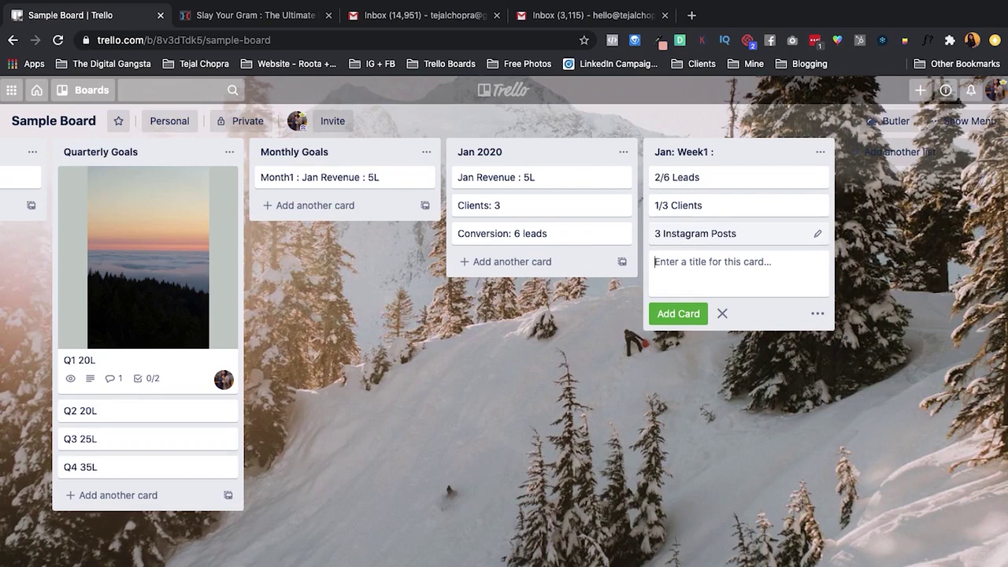
type("5 Days ")
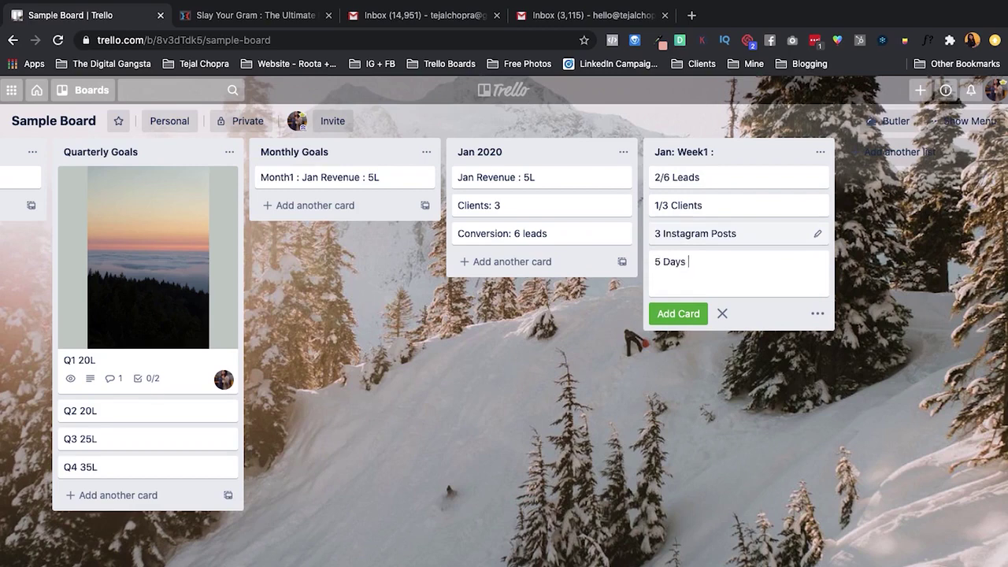
type("Insta Stories")
key("Return")
type("2 LI Posts")
key("Return")
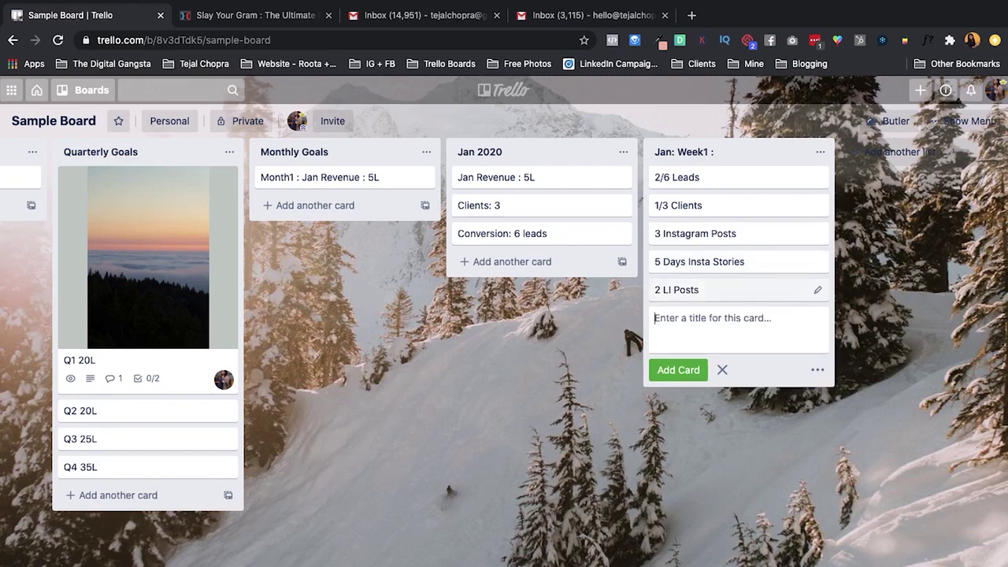
type("xyz")
key("Return")
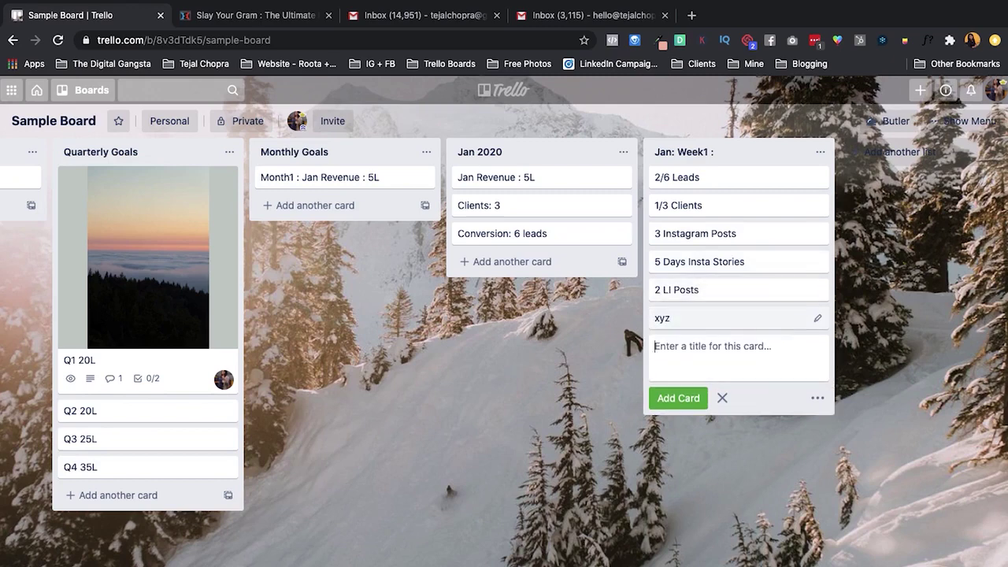
left_click(480, 380)
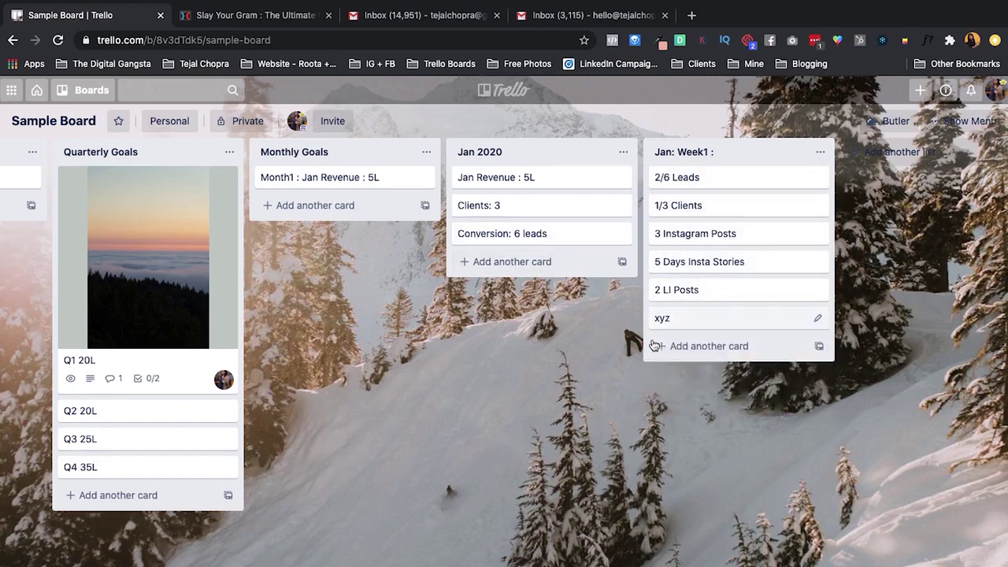
Add a new list named "Monday - Jan 1" after the "Jan: Week1 :" list
scroll(748, 261, "right", 1)
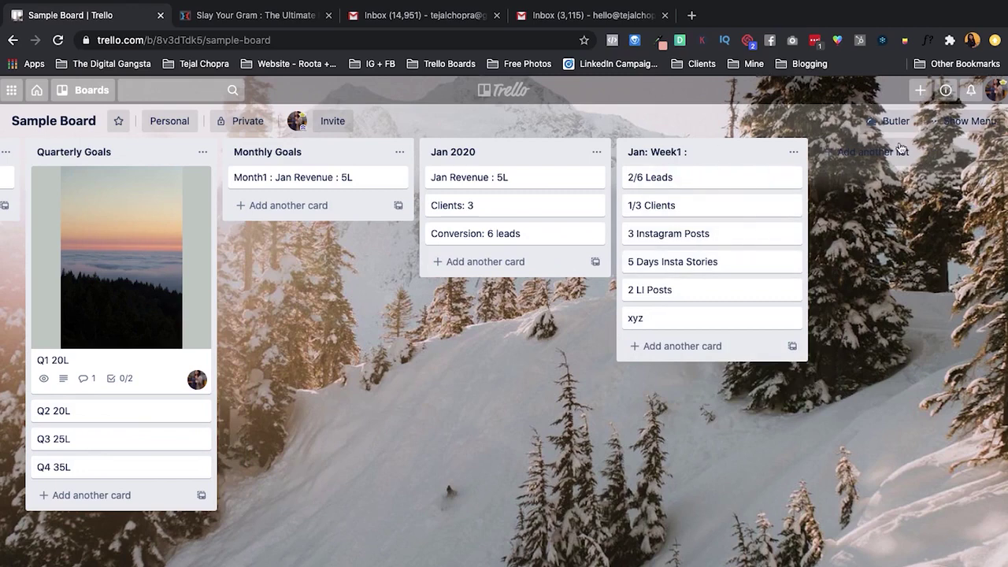
left_click(874, 156)
type("Mond")
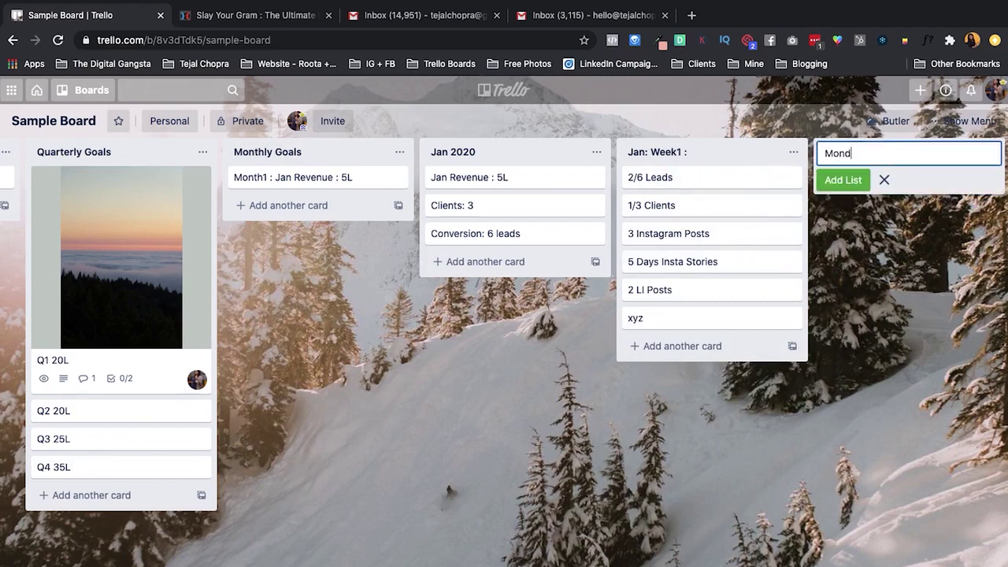
type("ay - Jan 1")
key("Return")
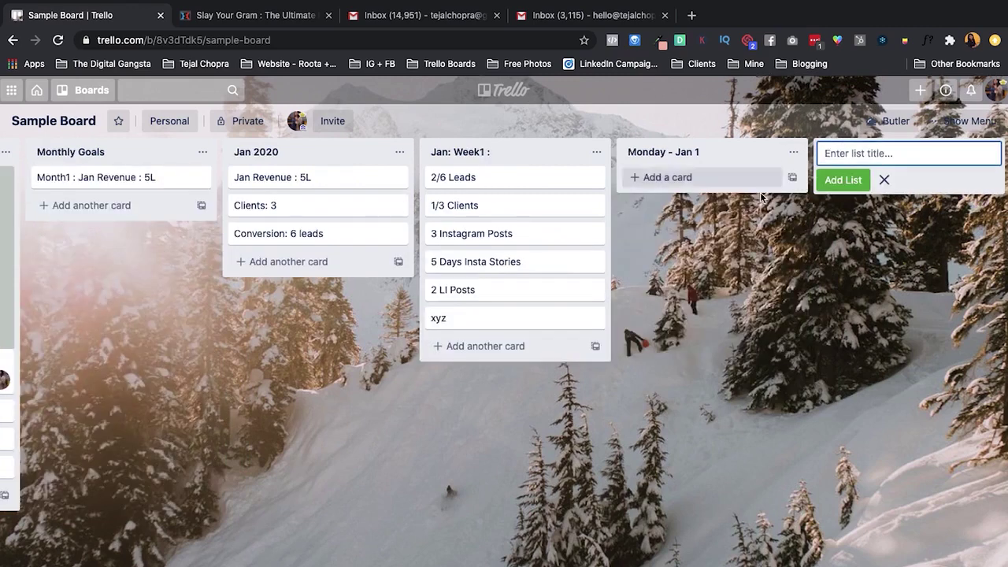
Add the cards "Call with xyz" and "Do a course 2 hours - GOAL" to the "Monday - Jan 1" list, and archive the call card
left_click(692, 180)
type("Ca")
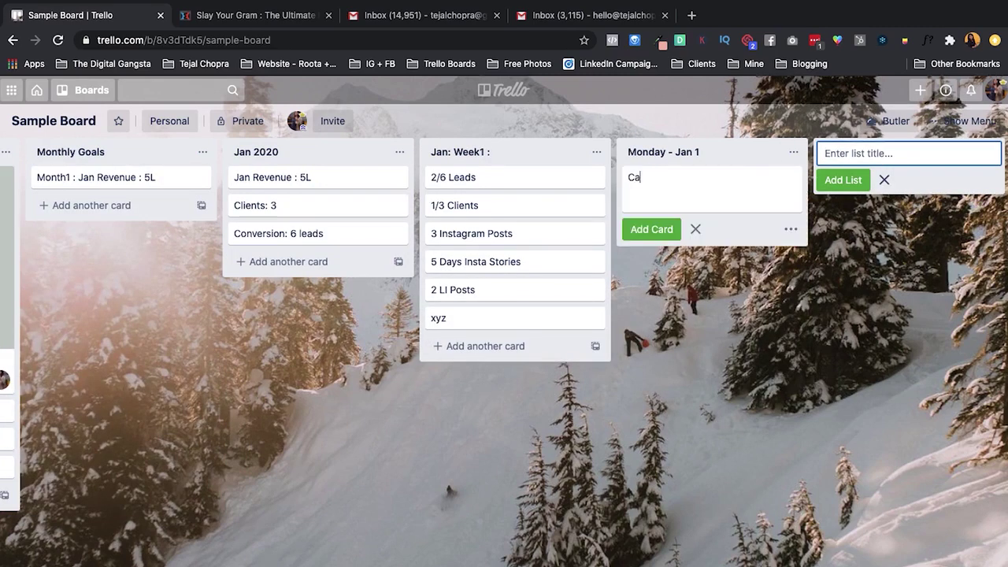
type("ll with xyz")
key("Return")
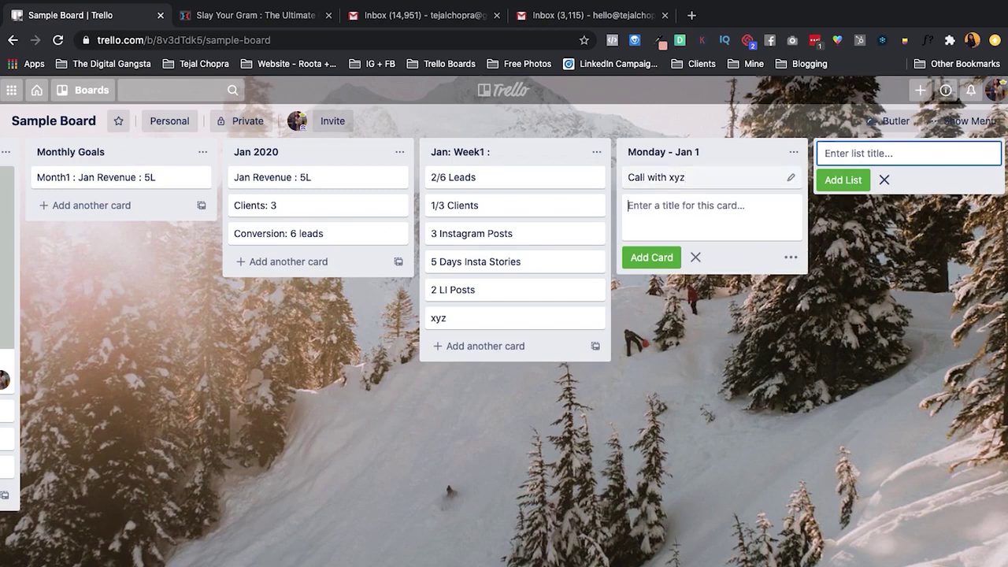
type("Do a course 2 hours - GOAL")
key("Return")
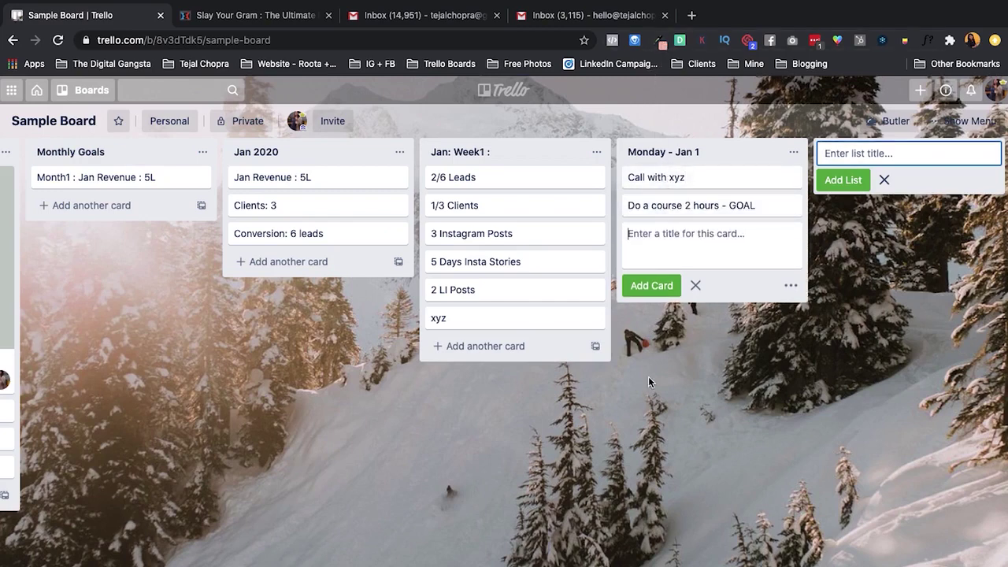
left_click(687, 349)
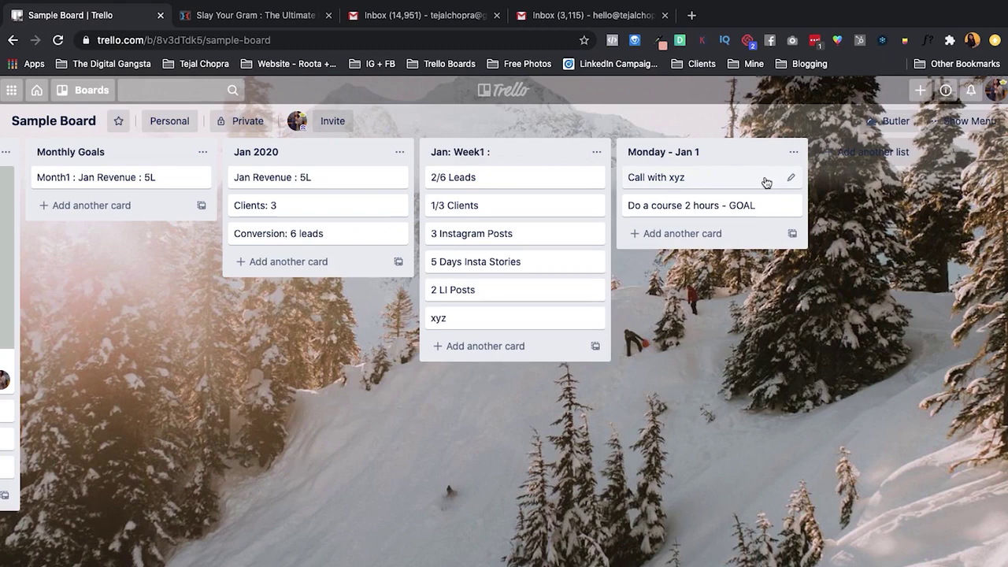
key("c")
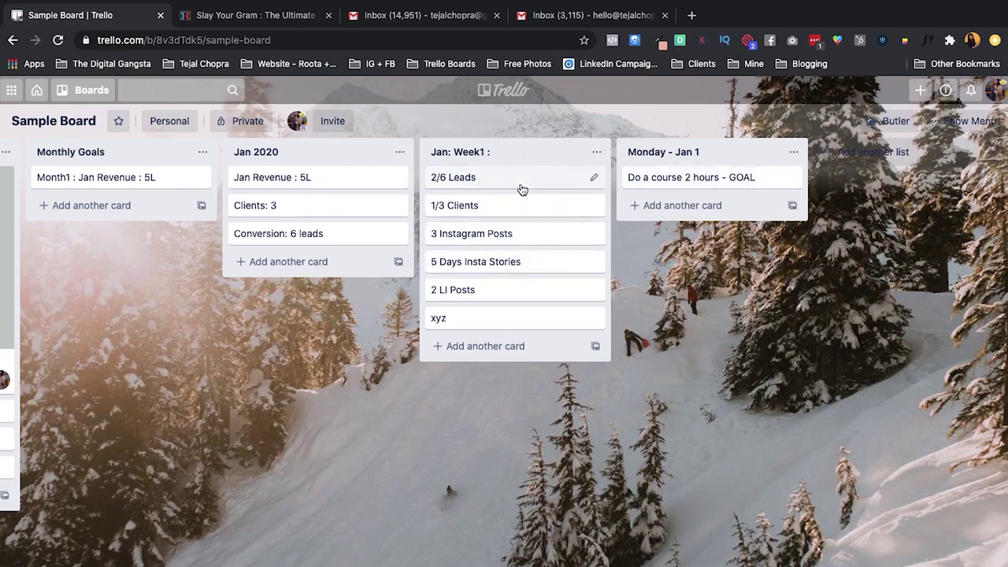
Try the first three colour labels on the "2/6 Leads" card, removing each one again
key("1")
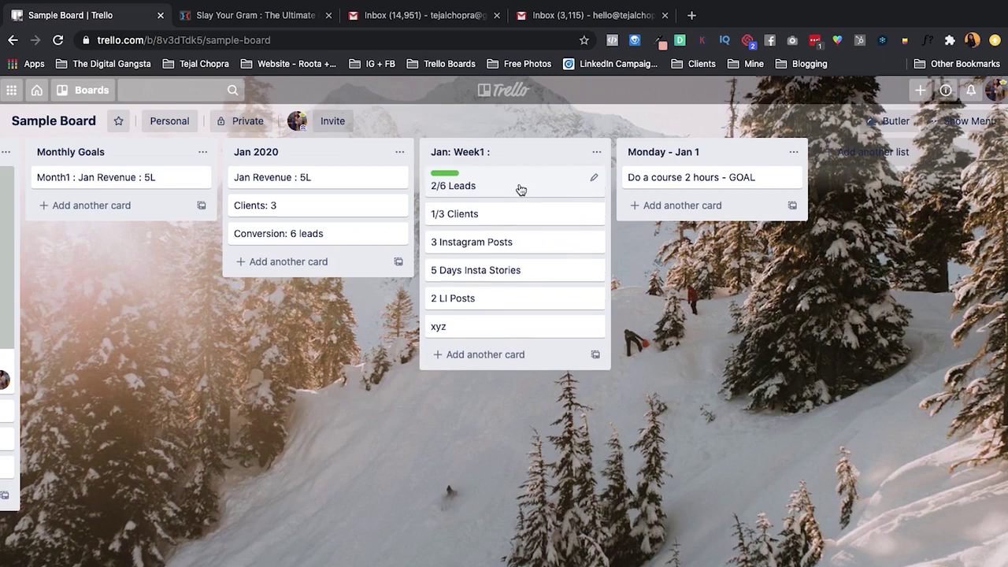
key("1")
key("2")
key("2")
key("3")
key("3")
scroll(269, 482, "left", 5)
scroll(269, 482, "right", 5)
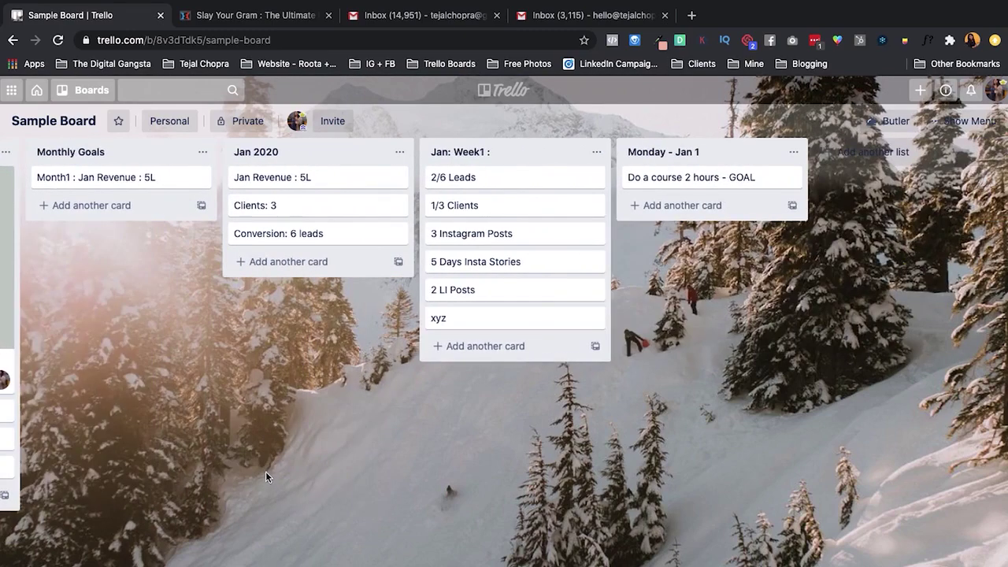